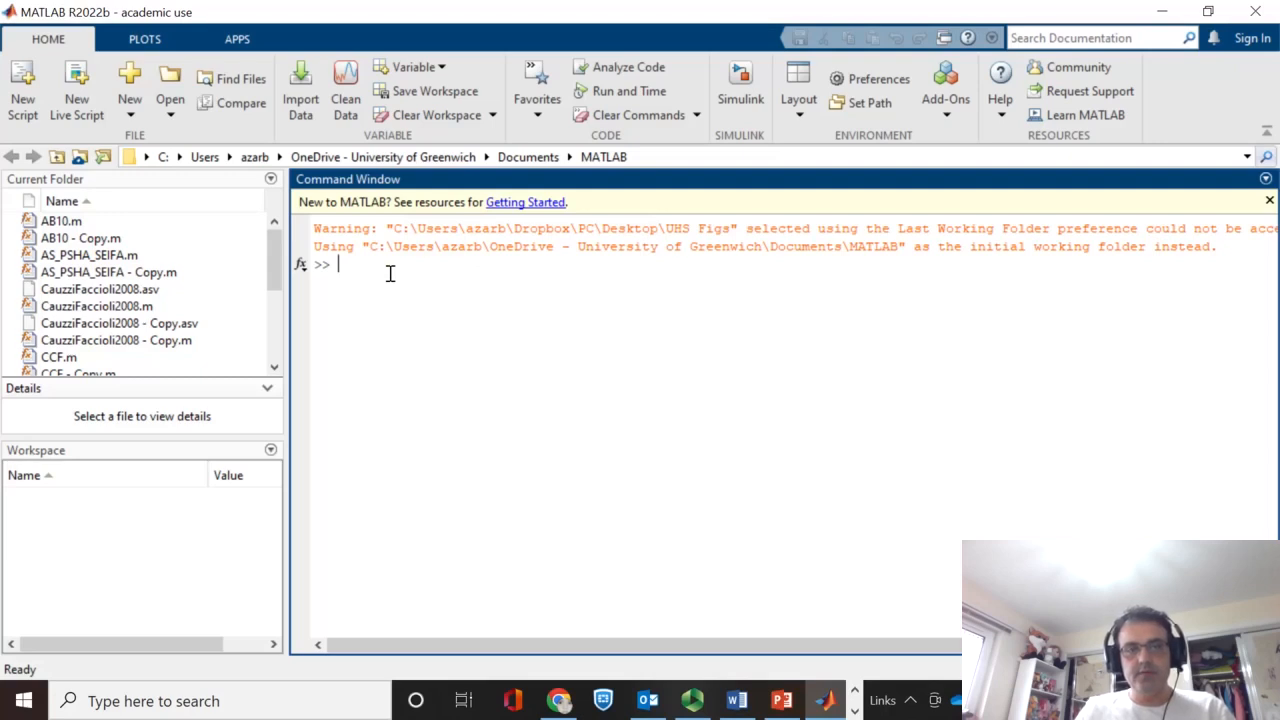
# Clear the Command Window with the clc command.
pyautogui.write('clc')
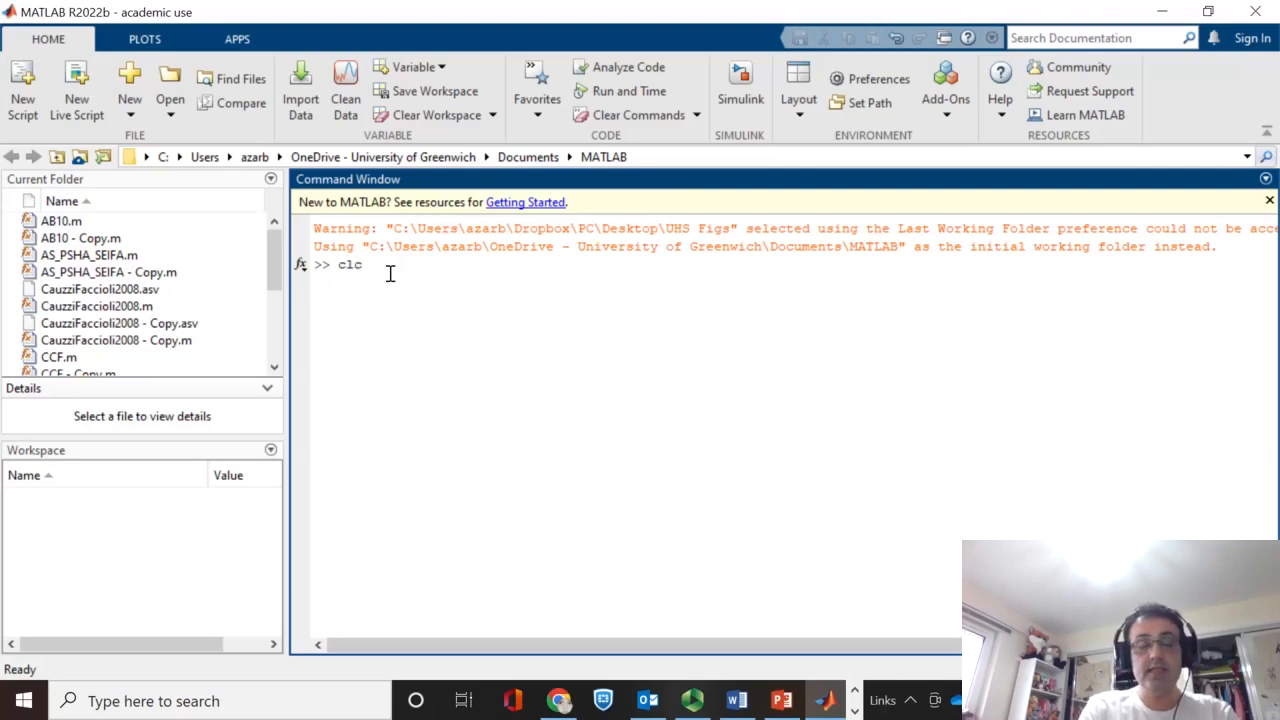
pyautogui.press('Return')
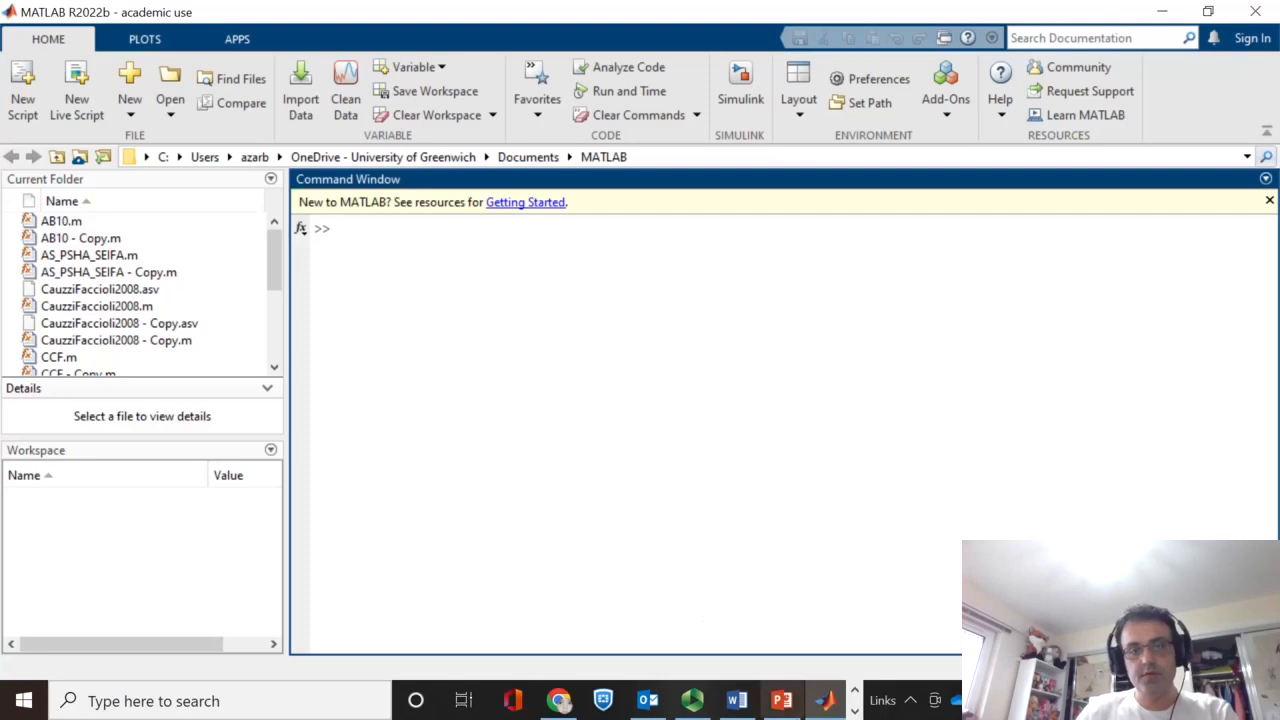
# Switch to PowerPoint and review the reduced 3x3 spring matrix equation on slide 27 of Lecture03.pptx.
pyautogui.click(783, 702)
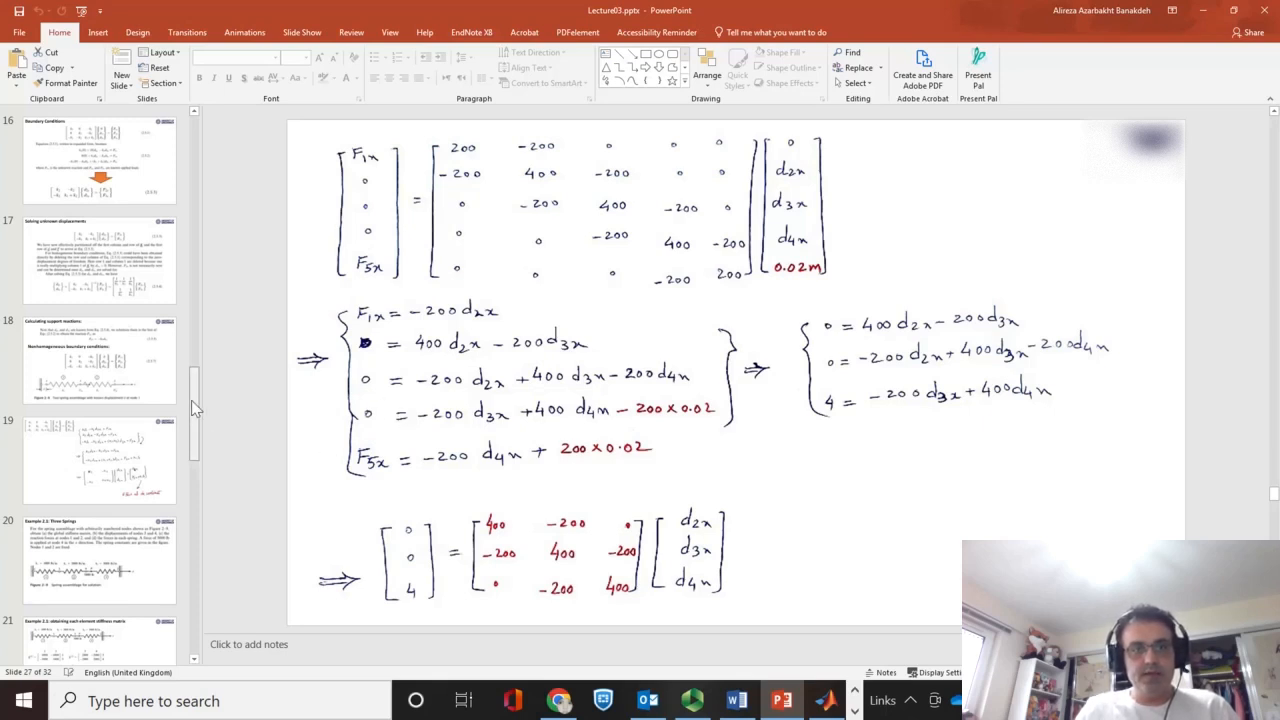
pyautogui.scroll(1, 197, 396)
pyautogui.scroll(-3, 197, 396)
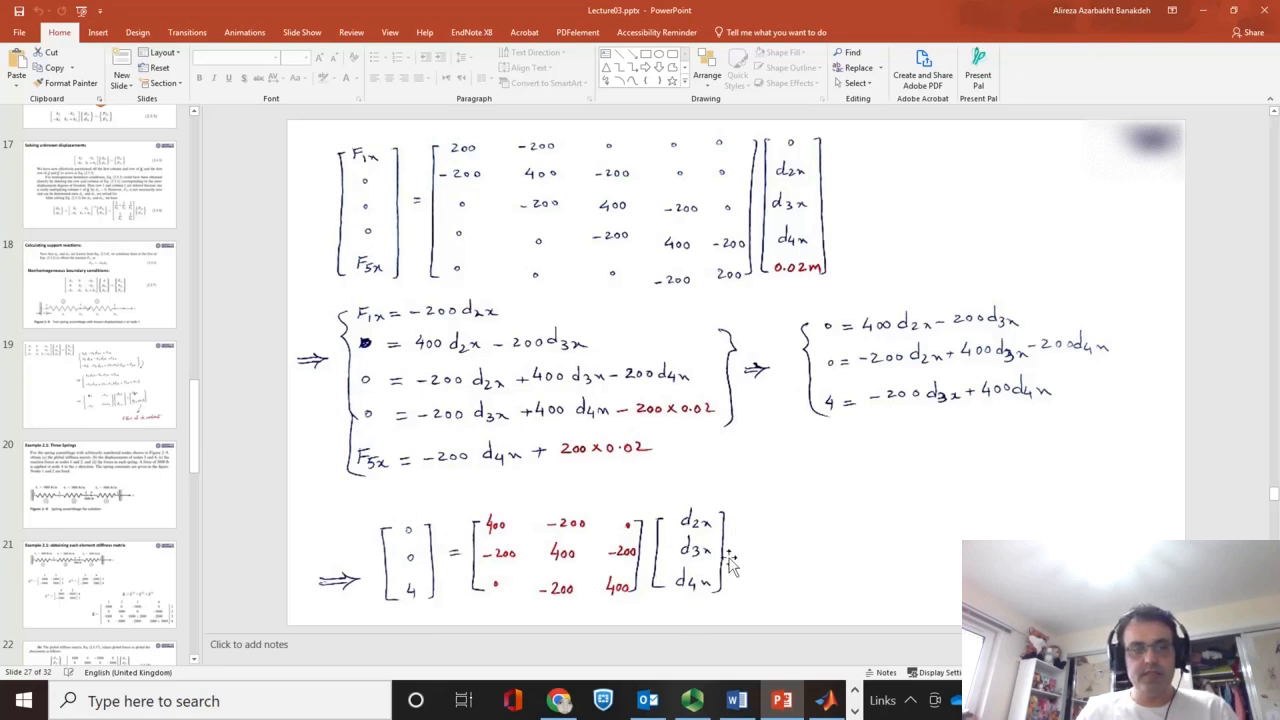
# Switch to MATLAB and begin defining matrix K with the first row 400 -200 0, continuing the statement on a new line.
pyautogui.click(826, 701)
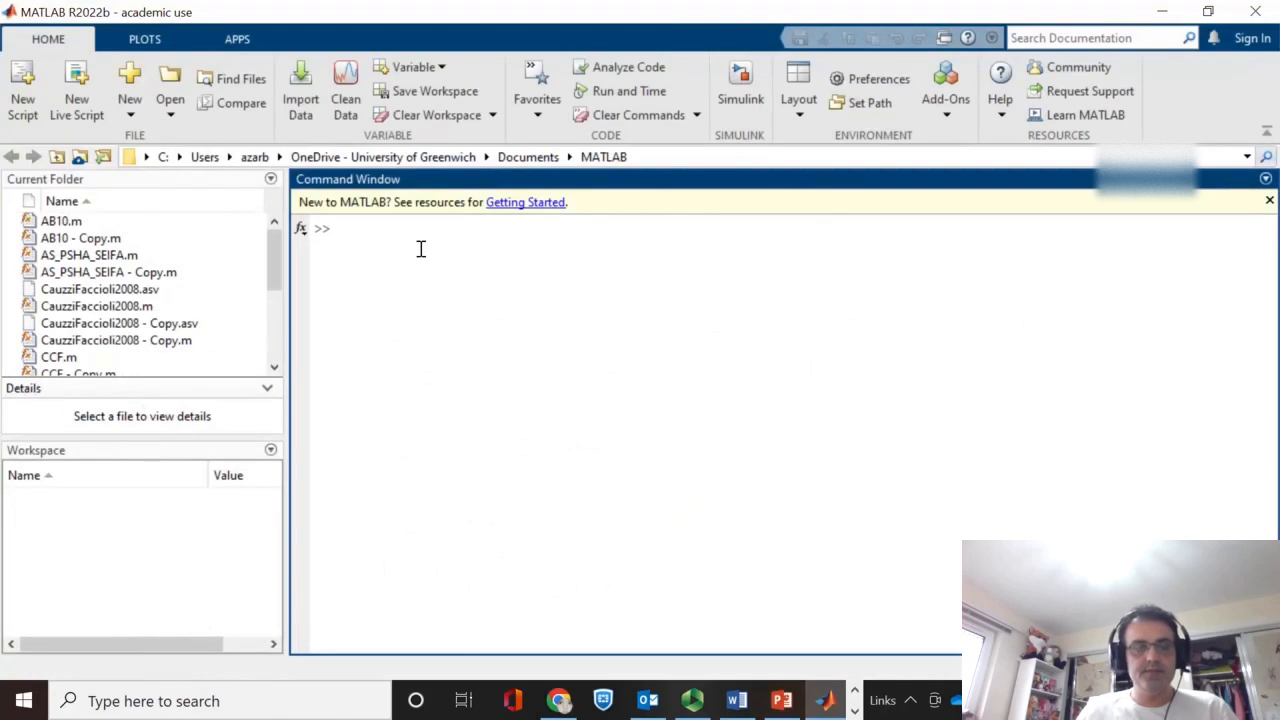
pyautogui.write('K')
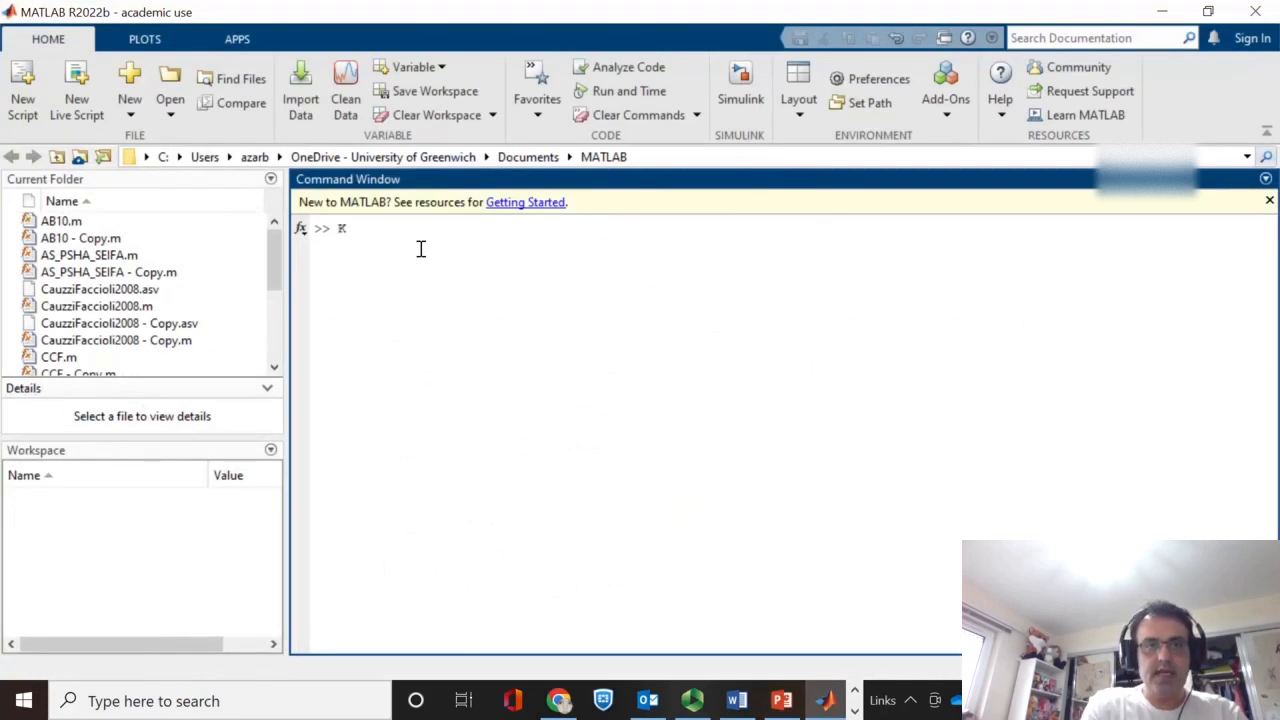
pyautogui.write(' = ')
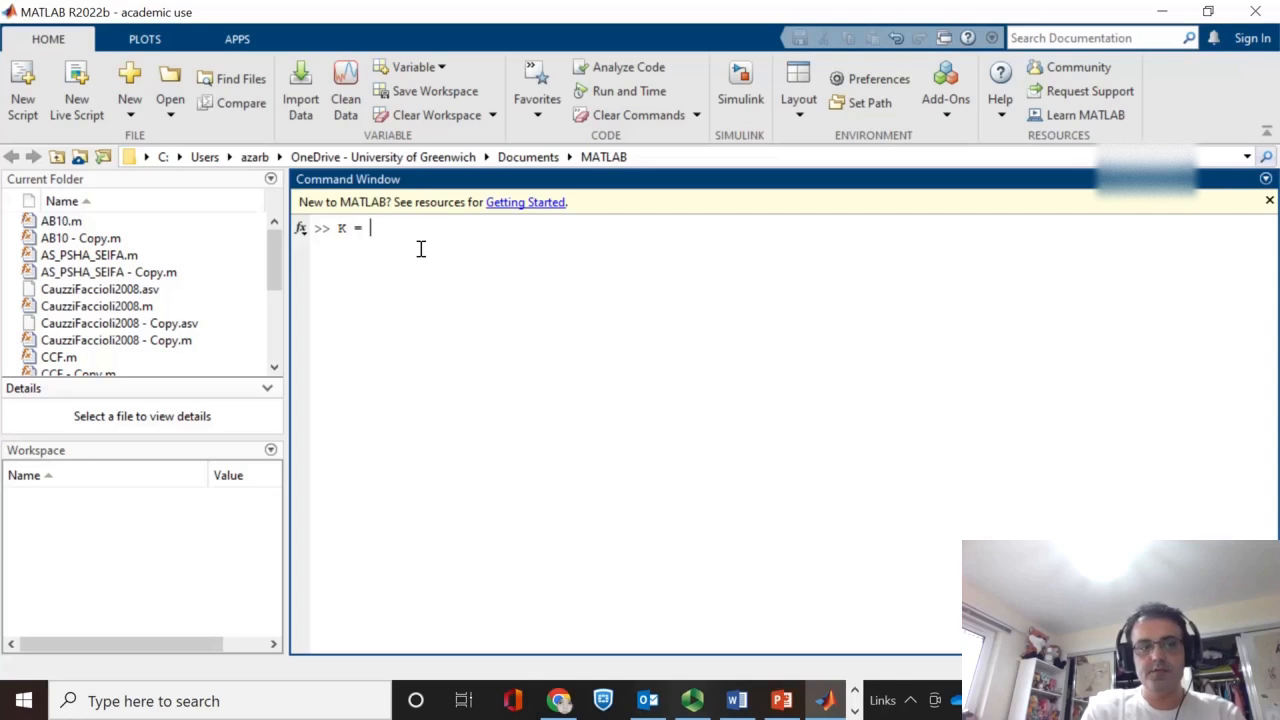
pyautogui.write('[')
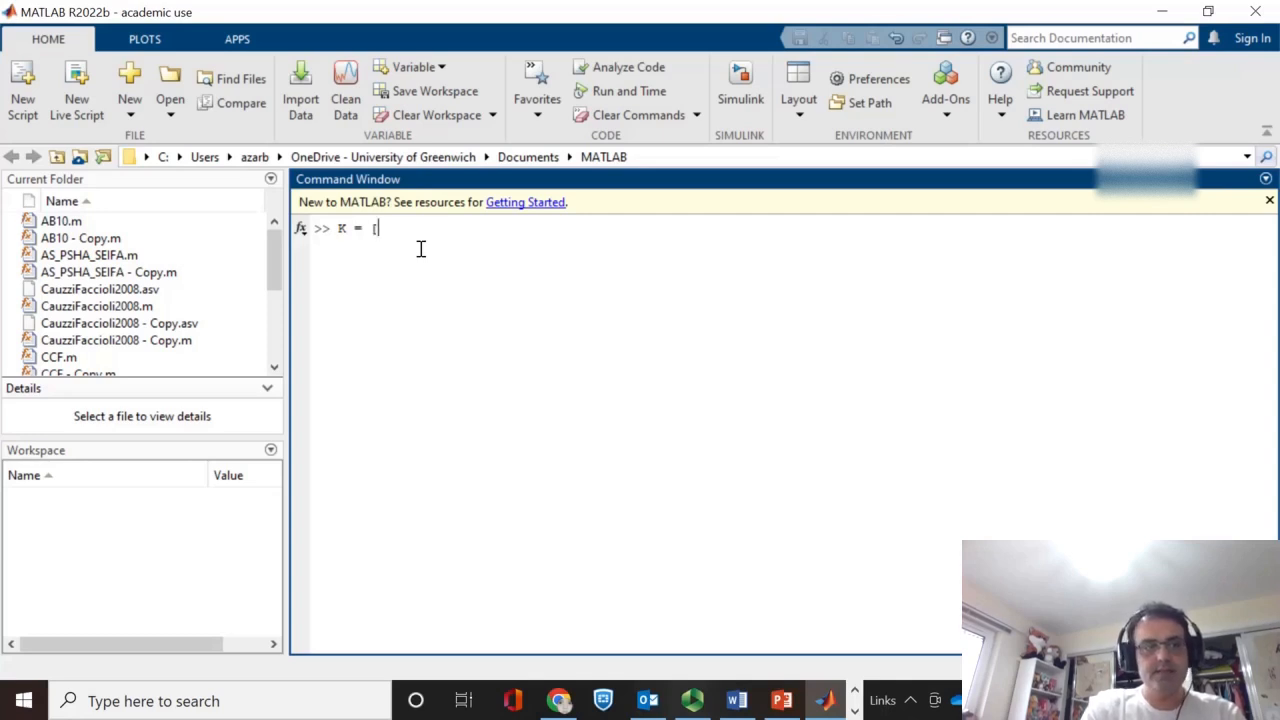
pyautogui.write('400')
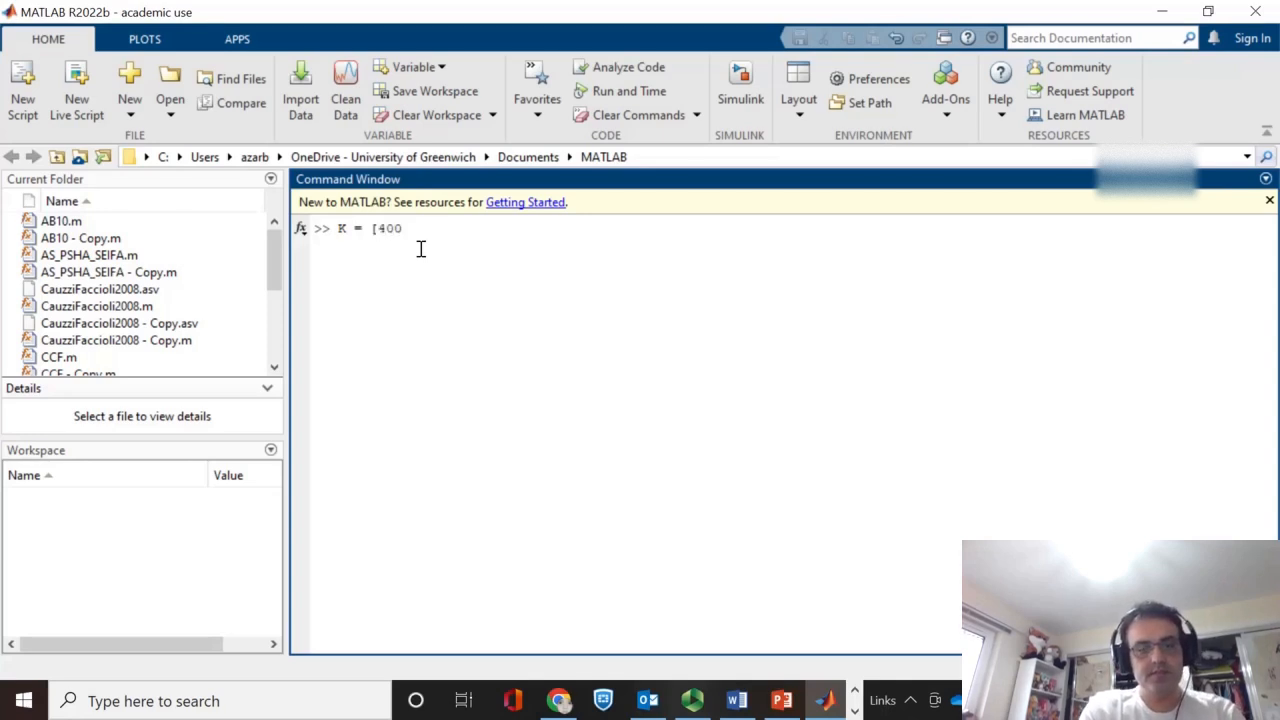
pyautogui.write(' -')
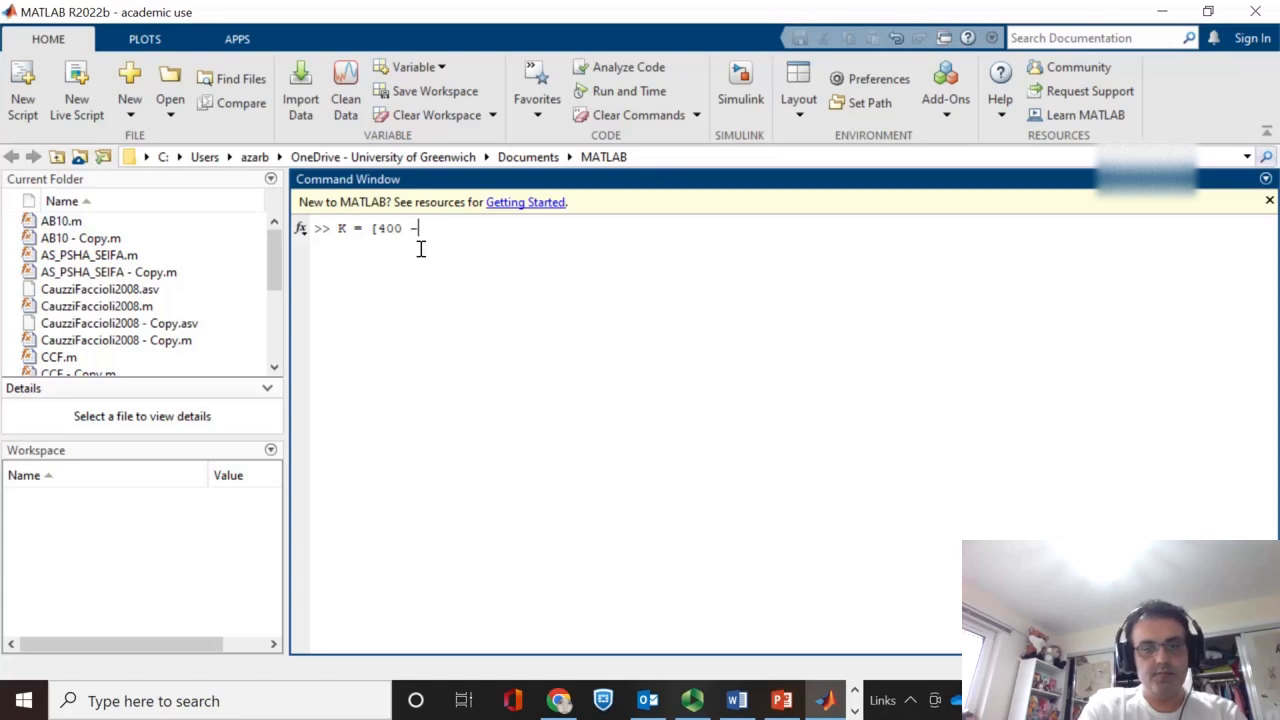
pyautogui.write('200 0')
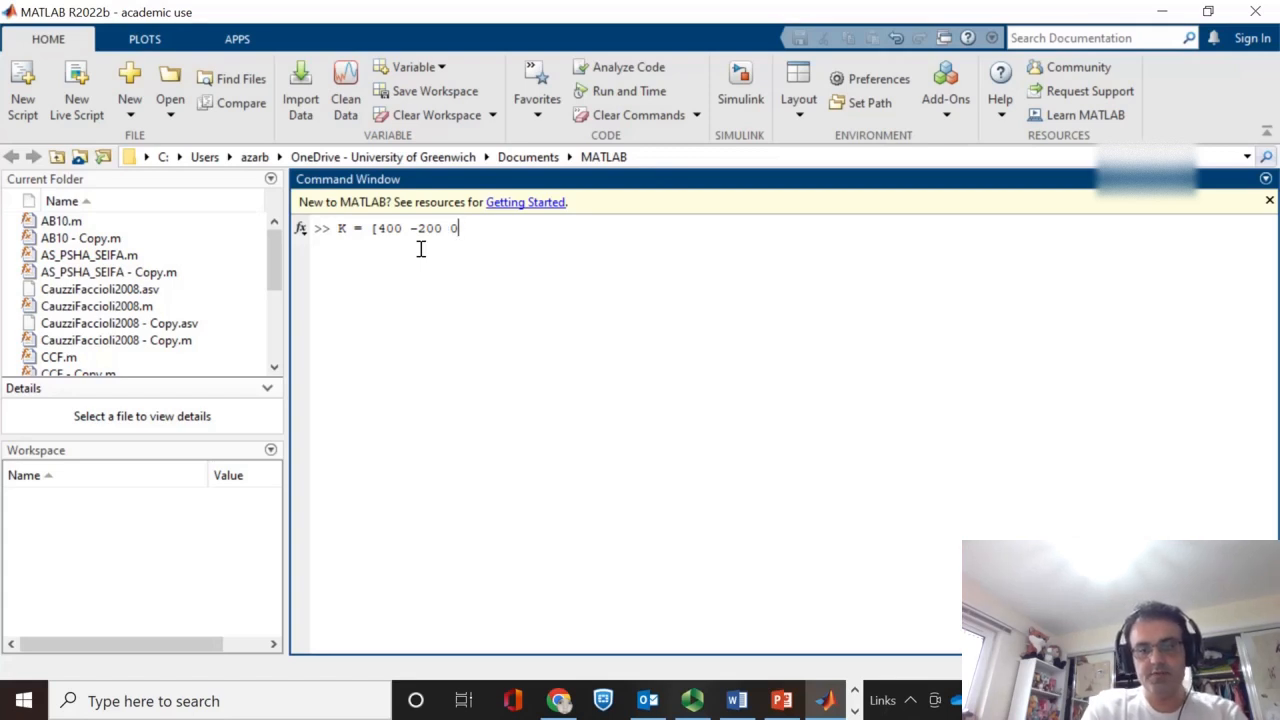
pyautogui.write(';')
pyautogui.press('Return')
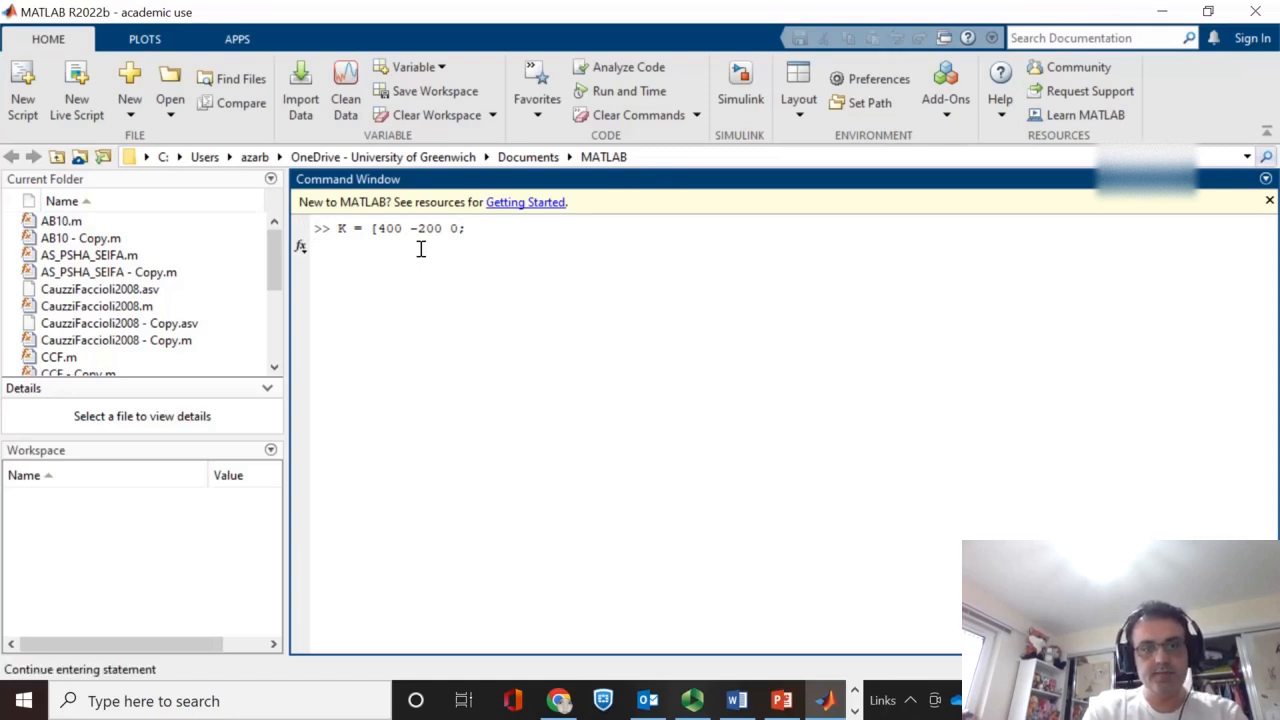
# Complete matrix K with the rows -200 400 -200 and 0 -200 400, and run the definition with its output suppressed.
pyautogui.write('-2')
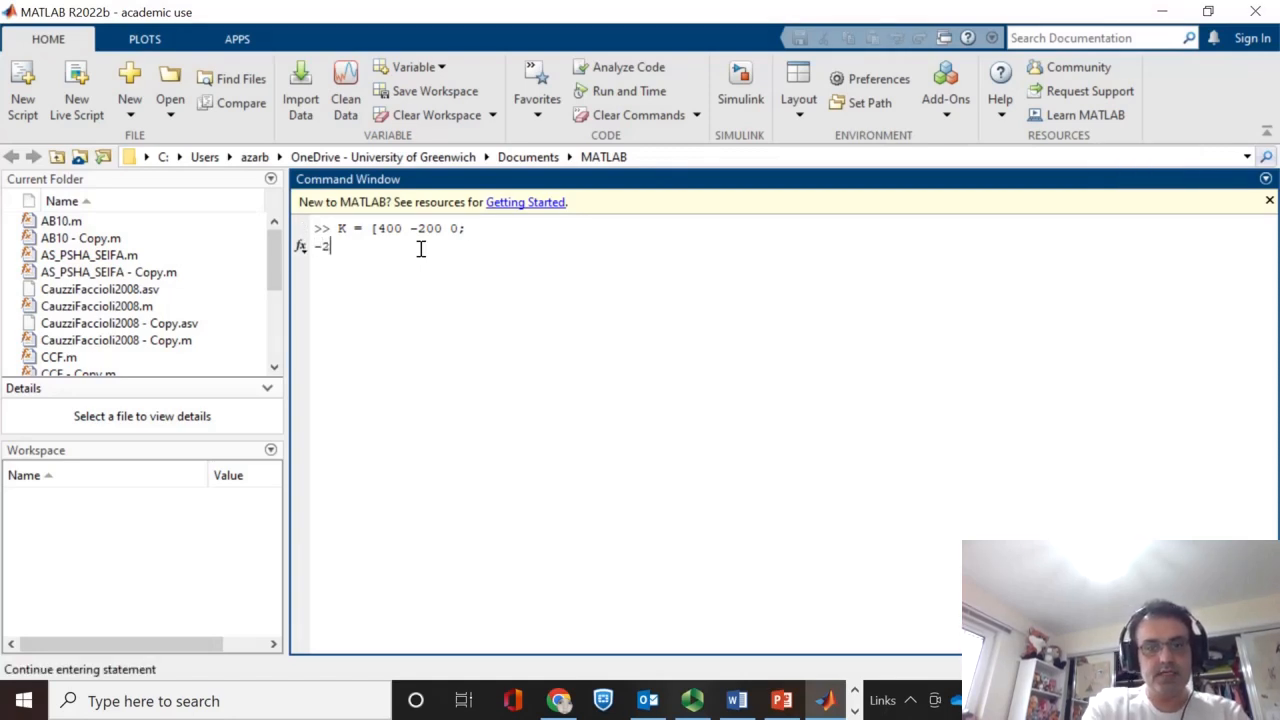
pyautogui.write('00 400 -200;')
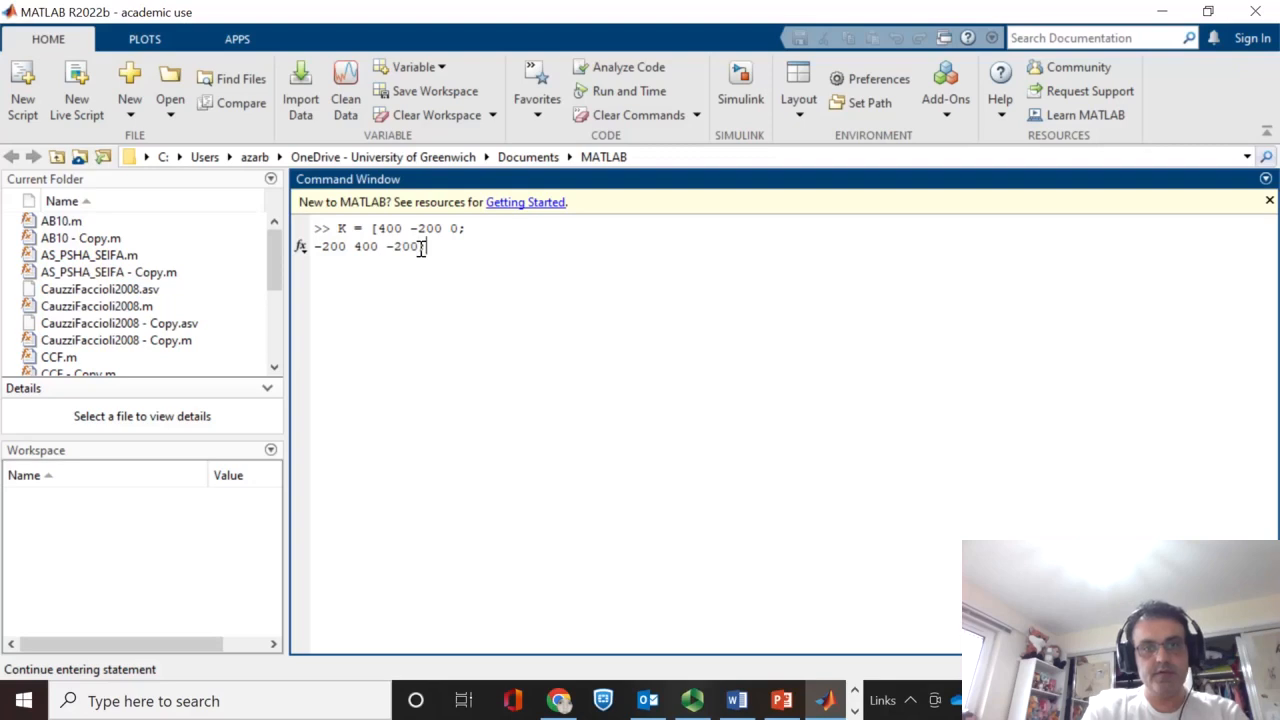
pyautogui.press('Return')
pyautogui.write('0 -2')
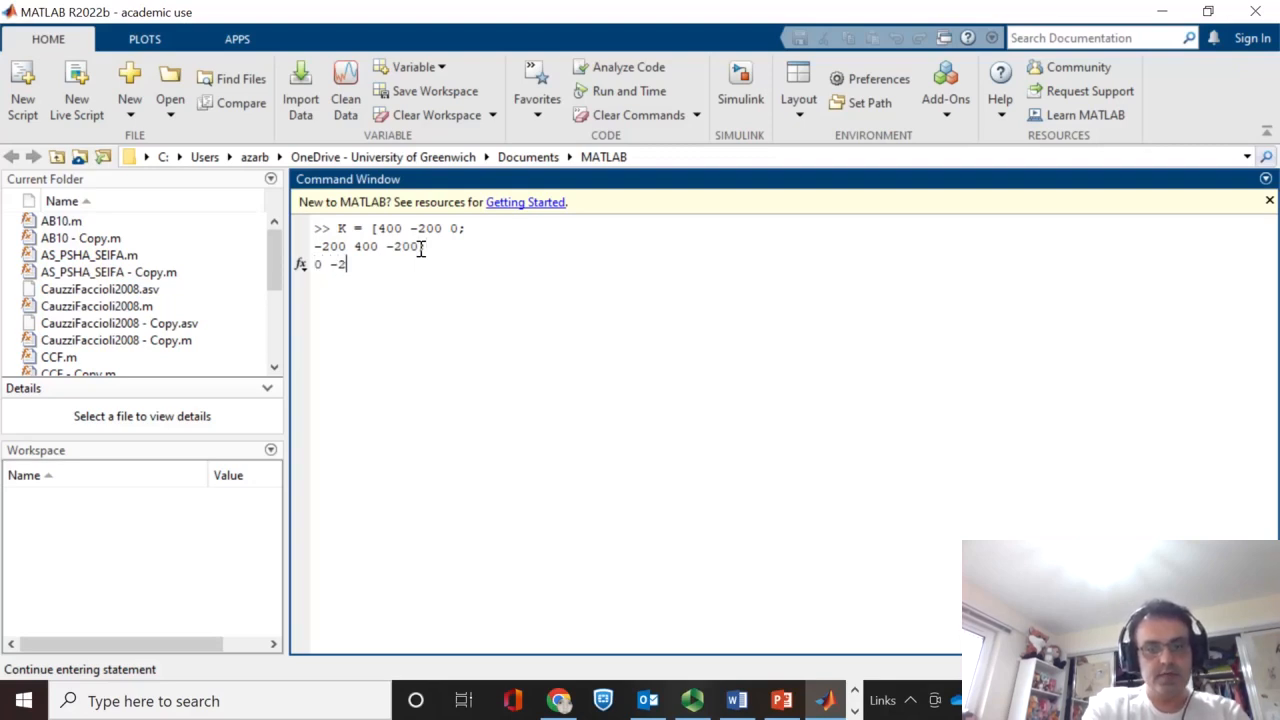
pyautogui.write('00 400')
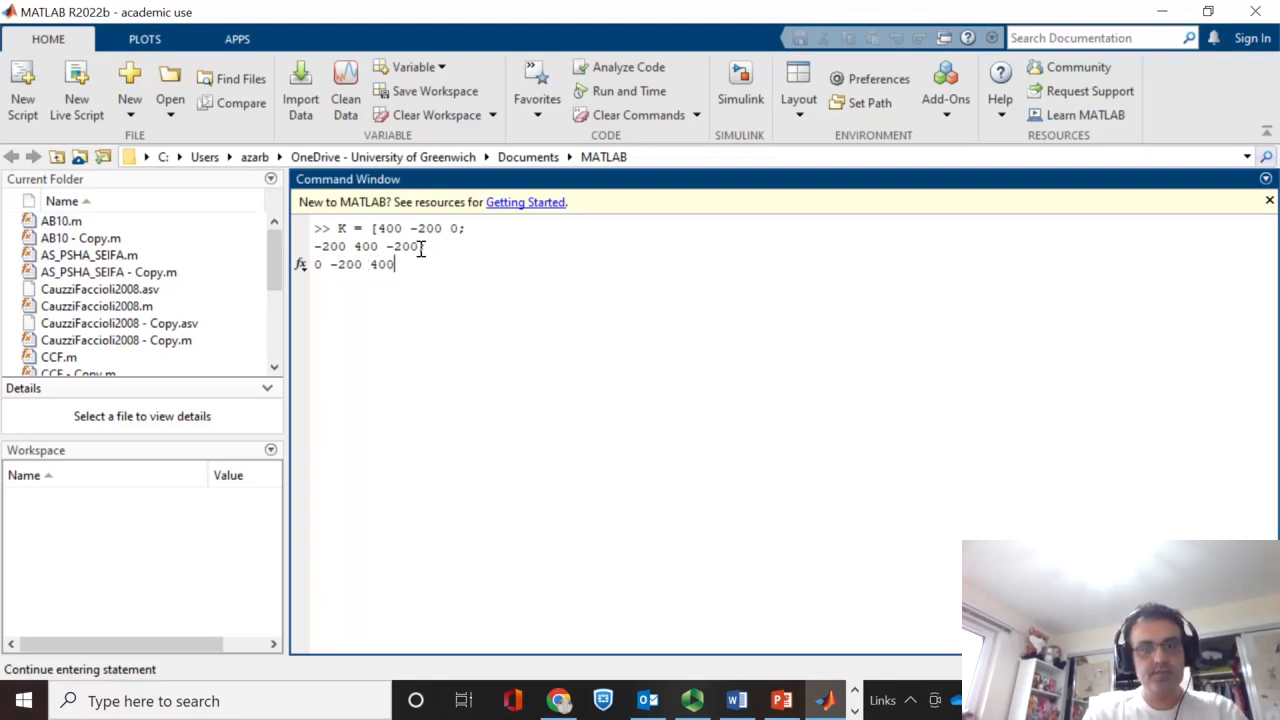
pyautogui.write(']')
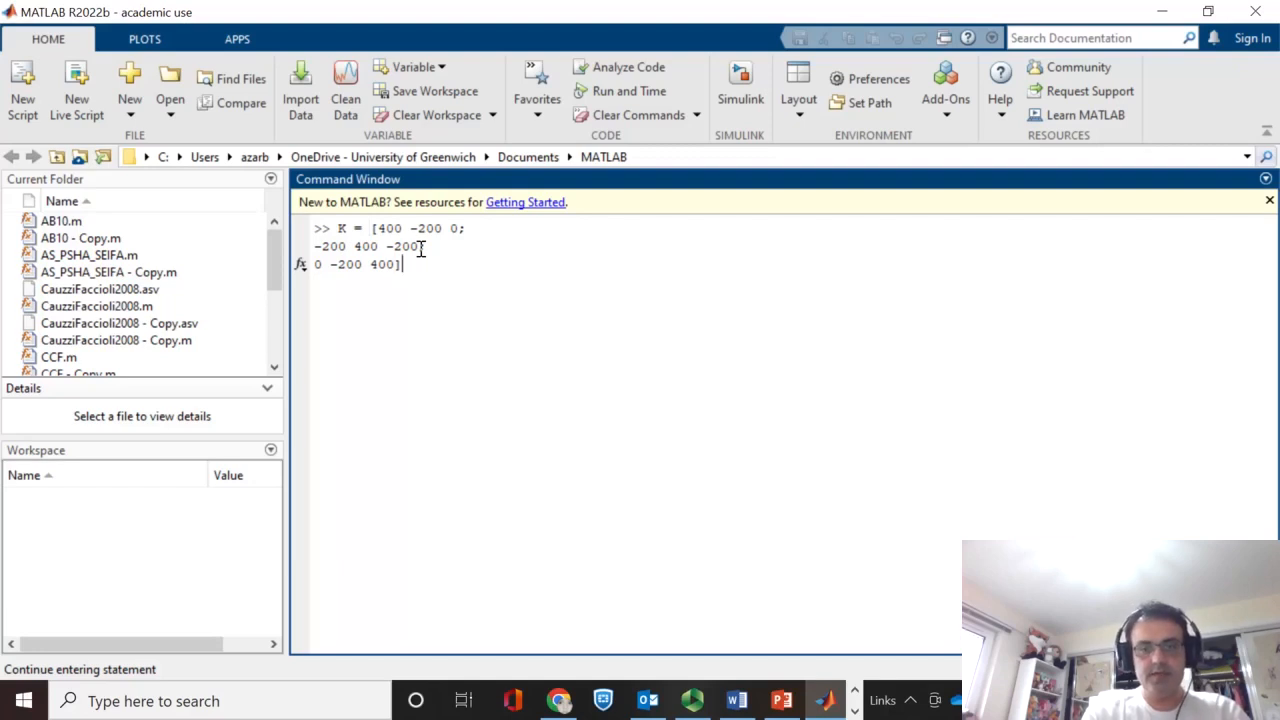
pyautogui.write(';')
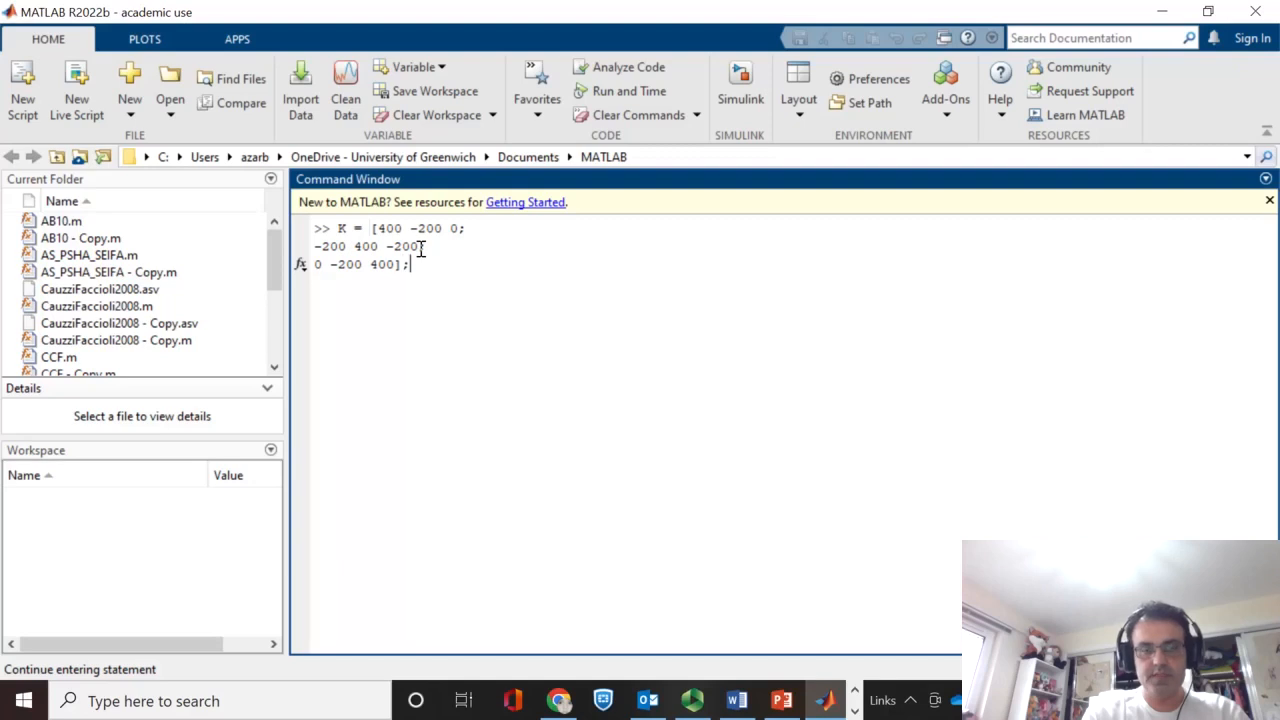
pyautogui.press('Return')
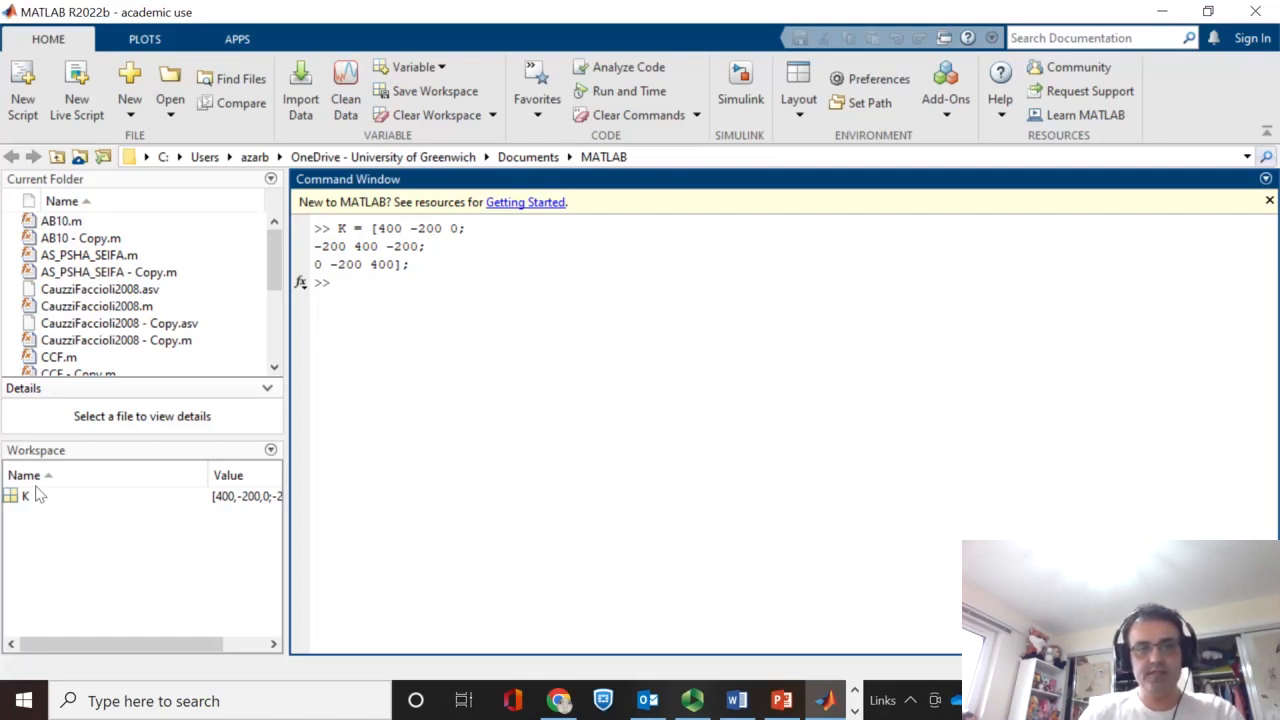
# Open K from the workspace to inspect its entries, and close the variable editor again.
pyautogui.click(24, 497)
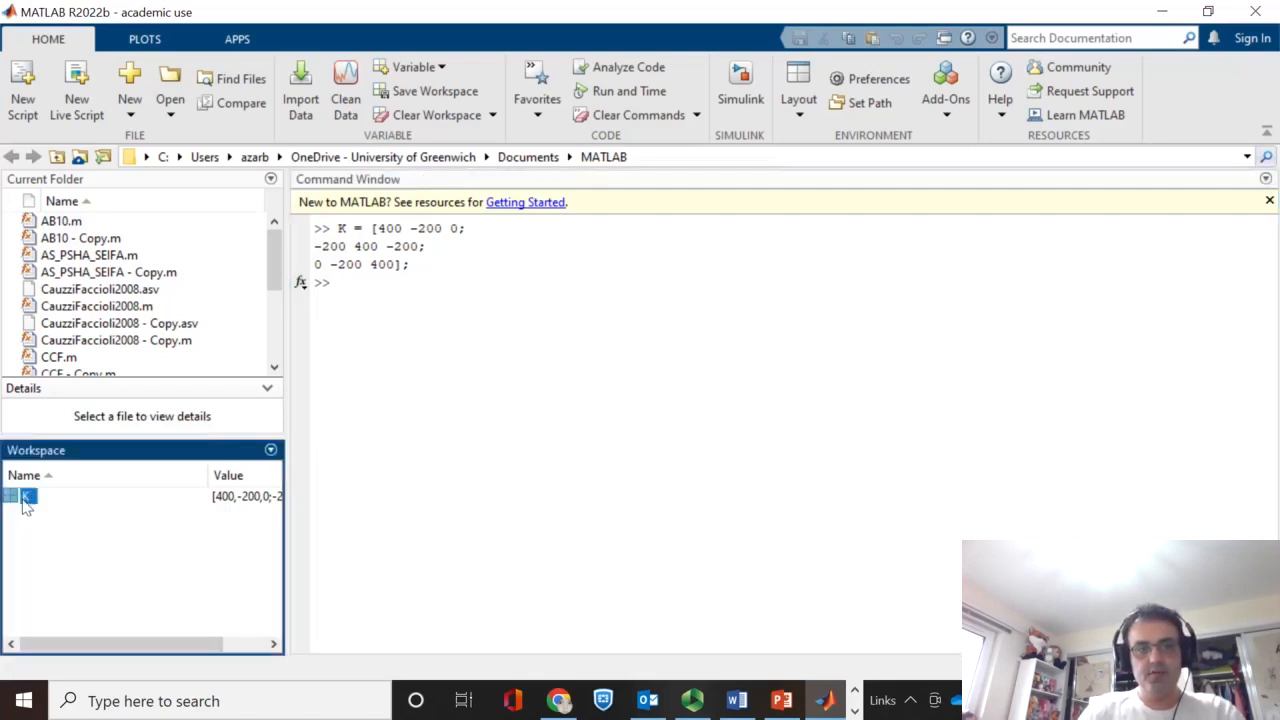
pyautogui.doubleClick(26, 497)
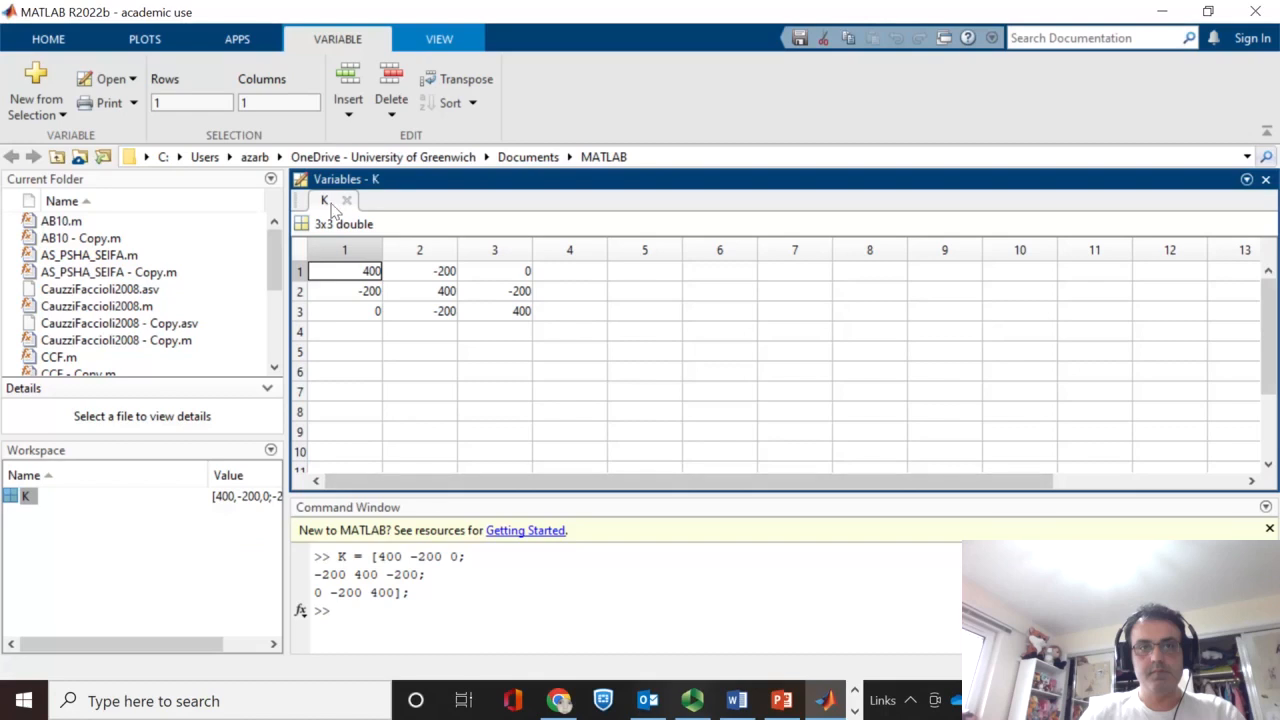
pyautogui.click(1265, 179)
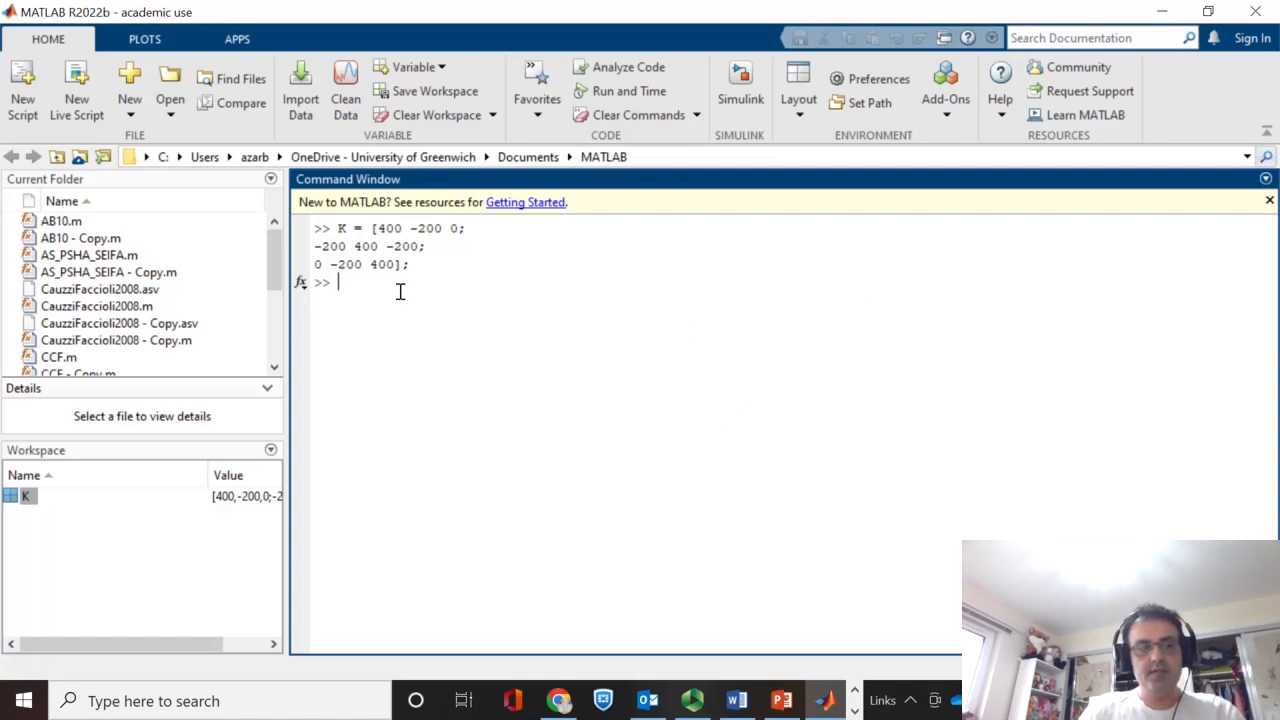
# Define the column vector F with the entries 0, 0 and 4, one per line, with its output suppressed.
pyautogui.write('F =')
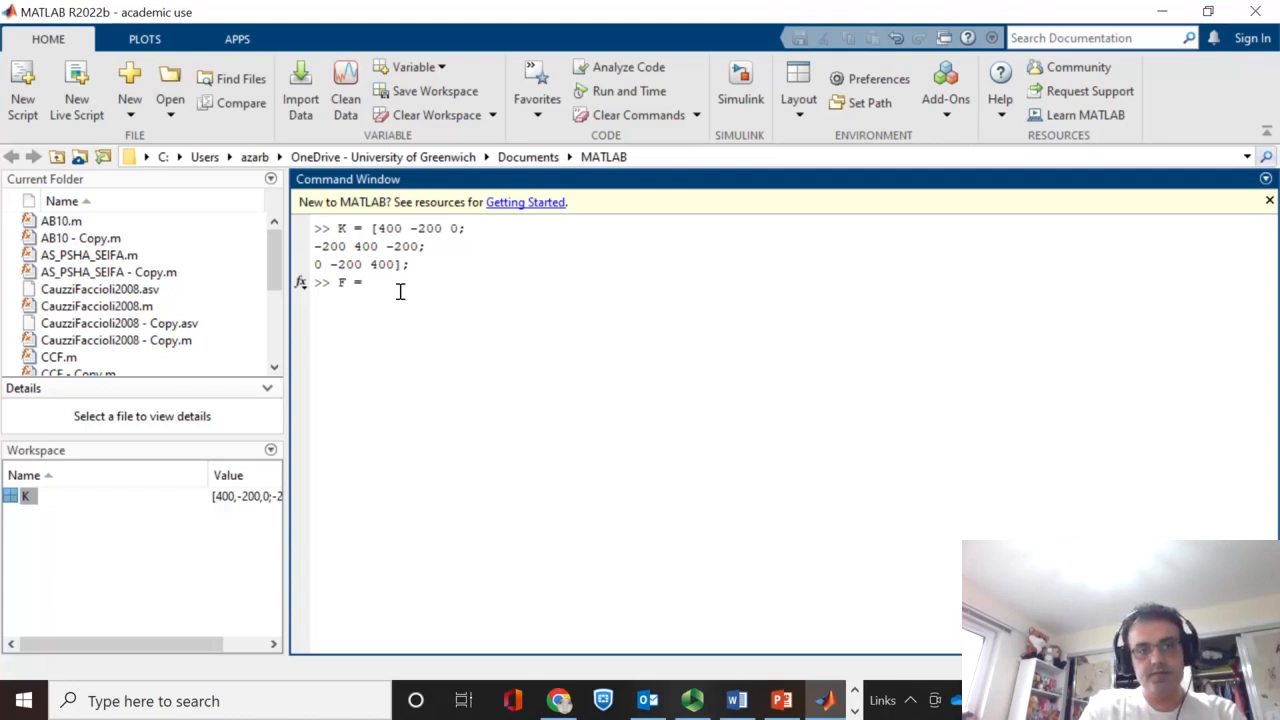
pyautogui.write('[0;')
pyautogui.press('Return')
pyautogui.write('0;')
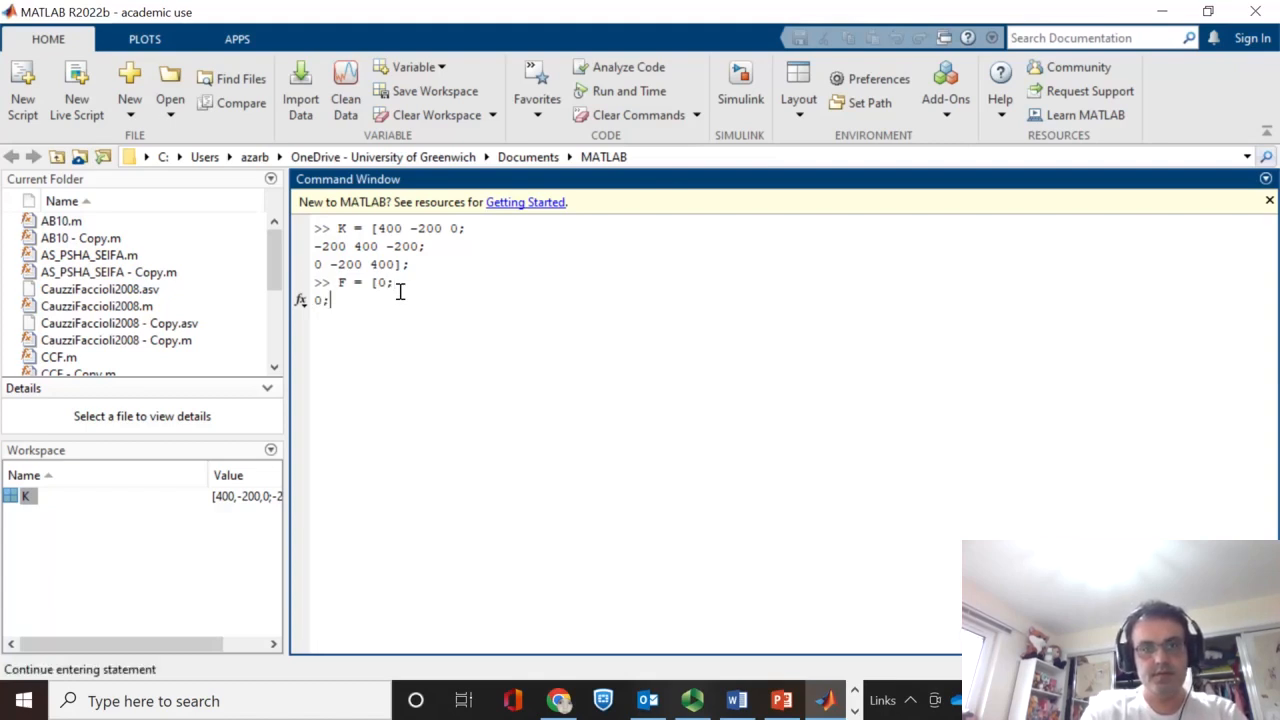
pyautogui.press('Return')
pyautogui.write('4')
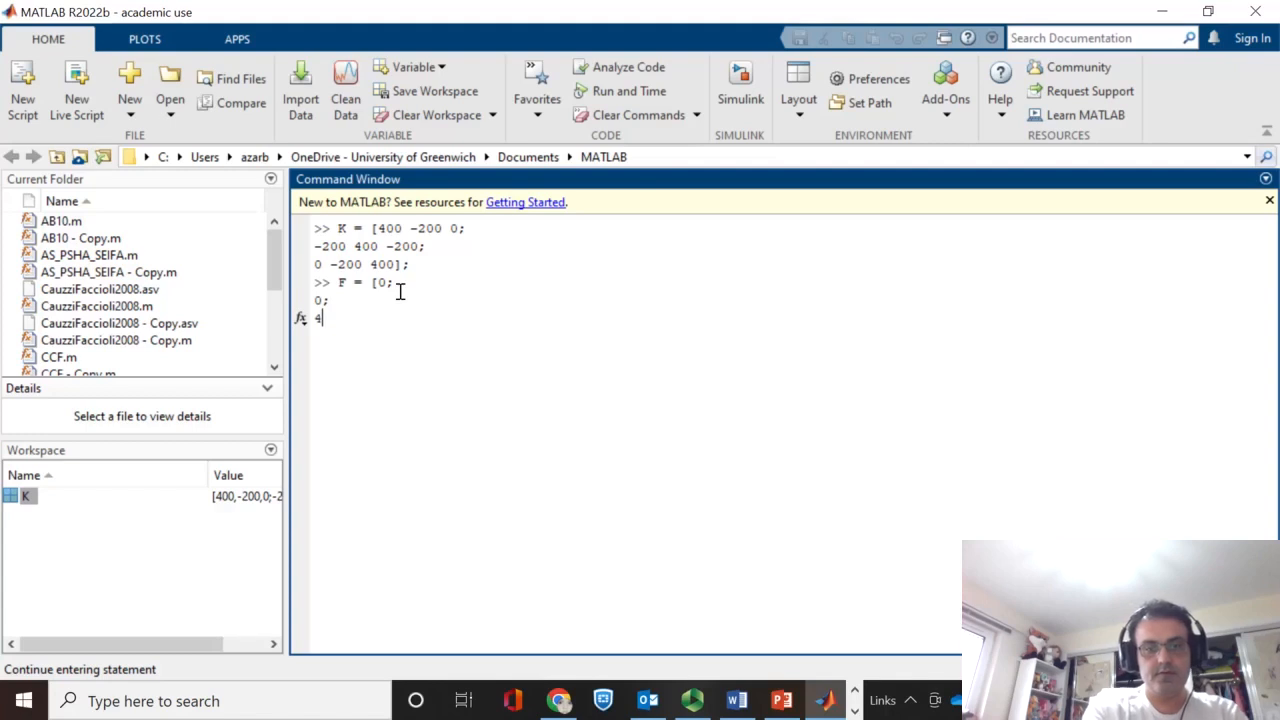
pyautogui.write('];')
pyautogui.press('Return')
# Display the contents of F and K in the Command Window.
pyautogui.write('F')
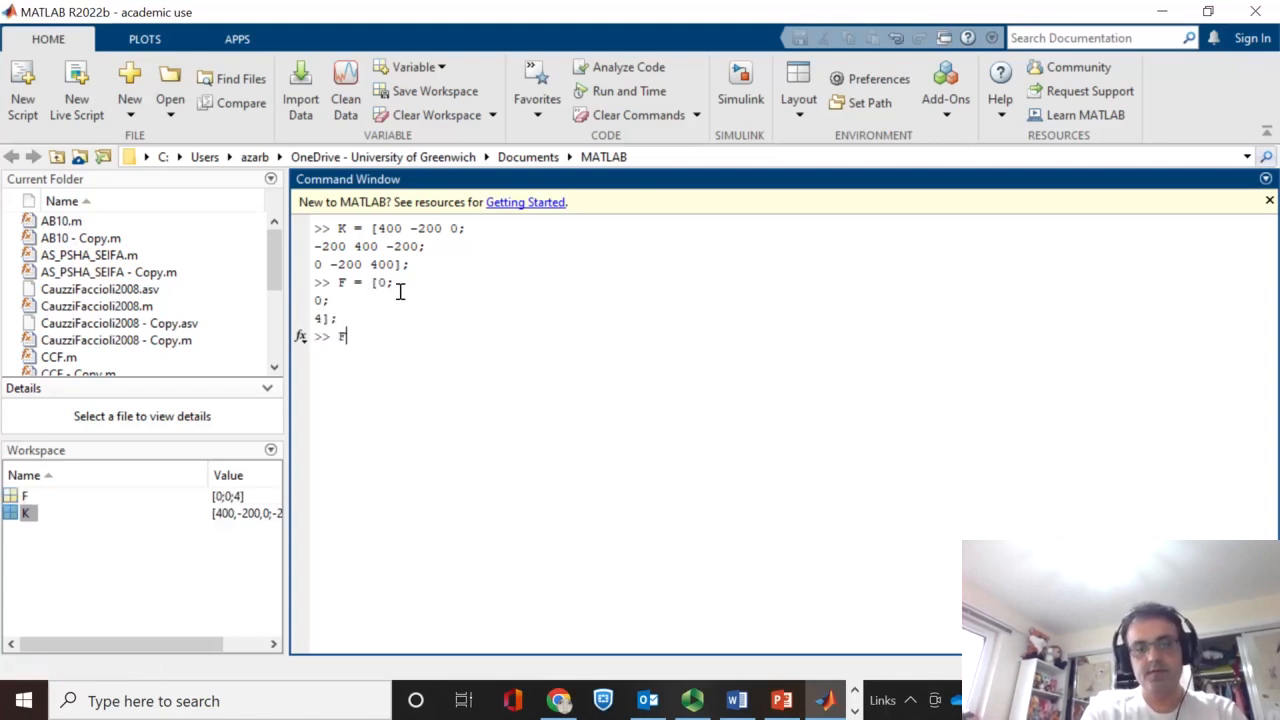
pyautogui.press('Return')
pyautogui.write('K')
pyautogui.press('Return')
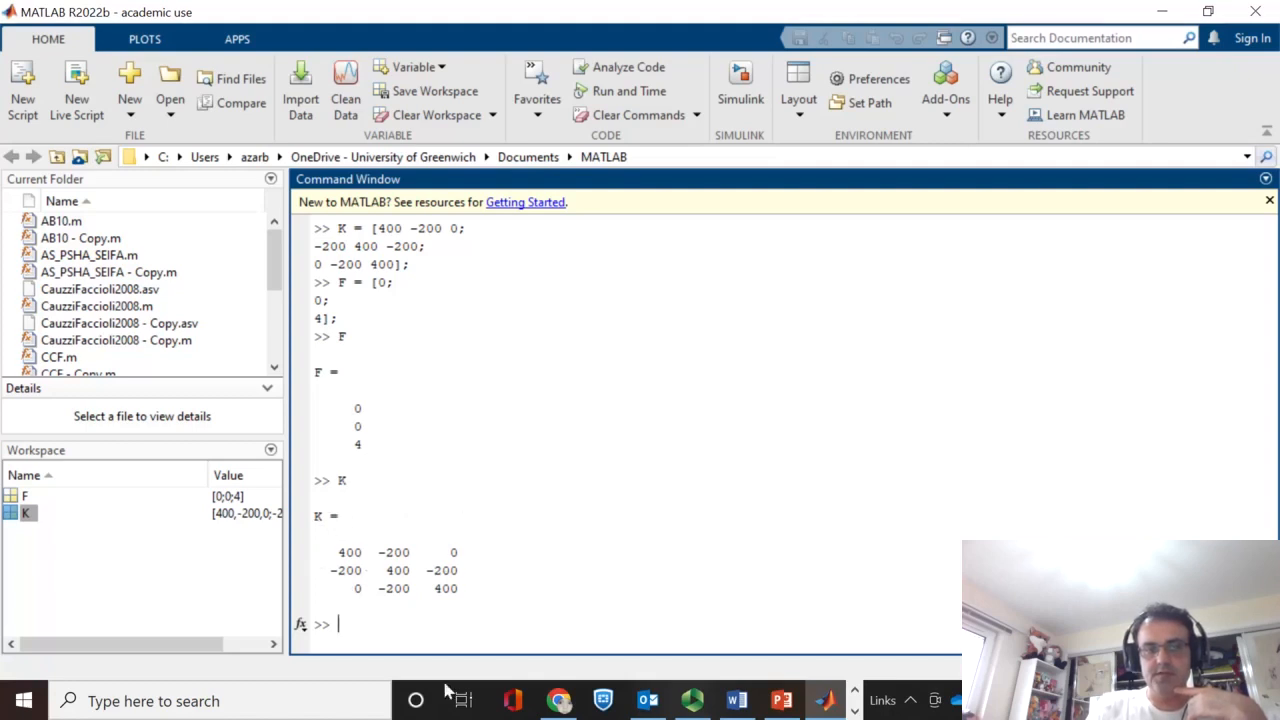
# Open the workspace variables K and F to inspect their entries, and close the variable editor.
pyautogui.click(27, 514)
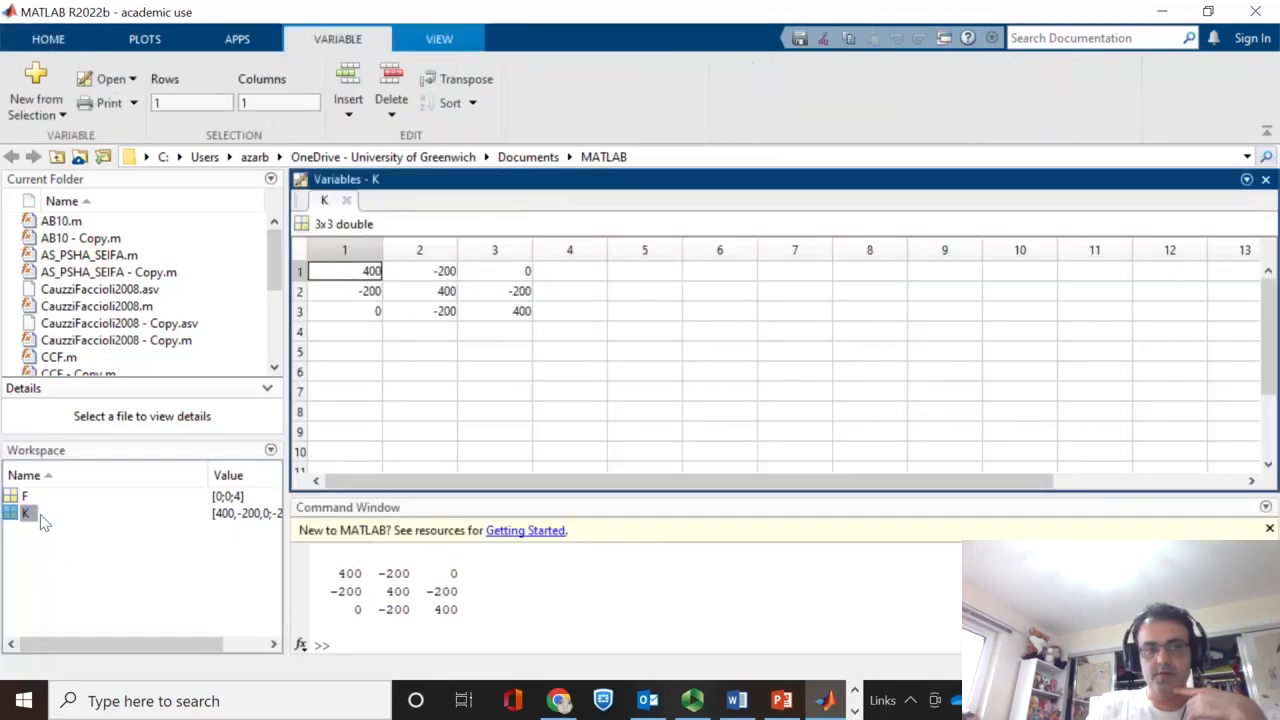
pyautogui.doubleClick(26, 498)
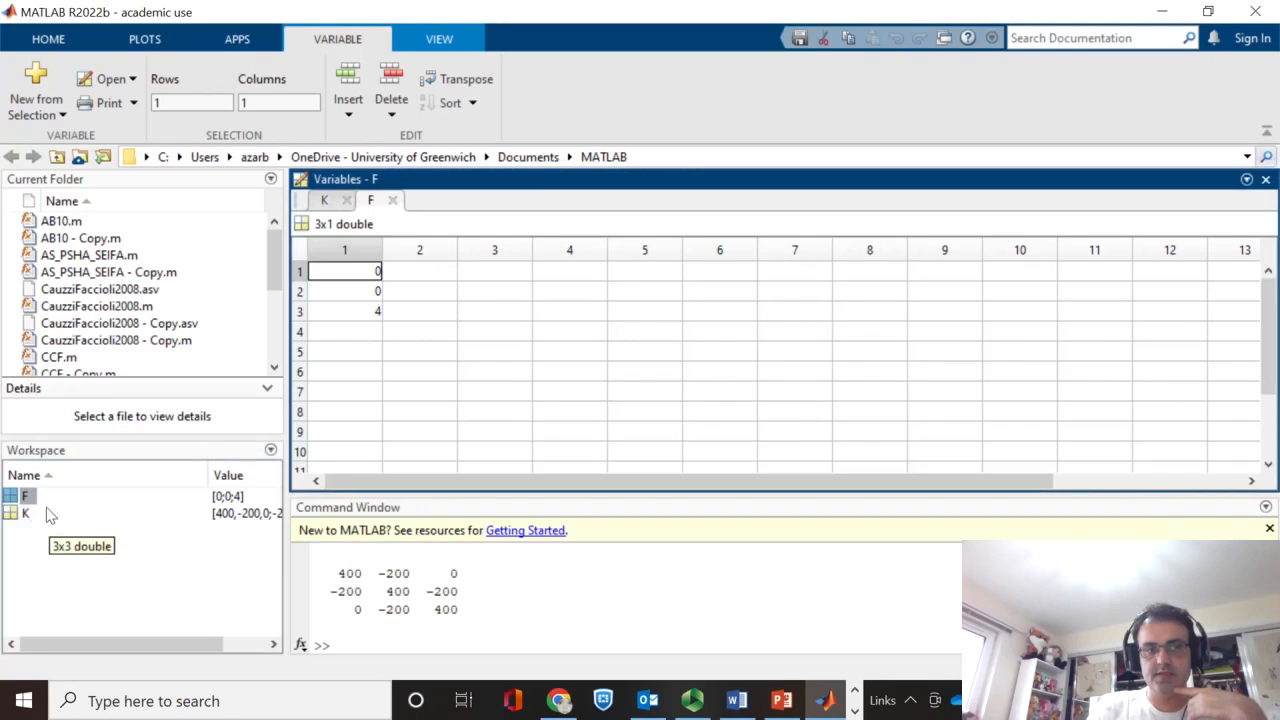
pyautogui.click(1266, 180)
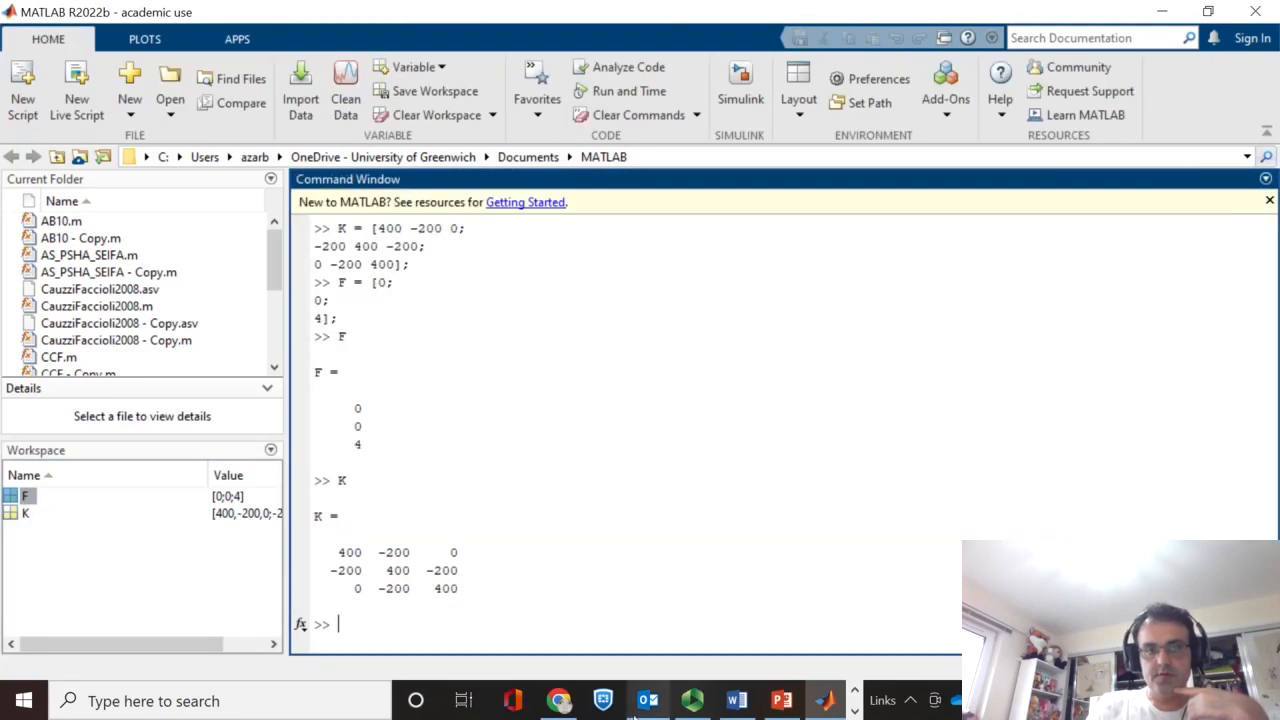
# Clear the Command Window with clc and display K followed by F on the clean screen.
pyautogui.write('clc')
pyautogui.press('Return')
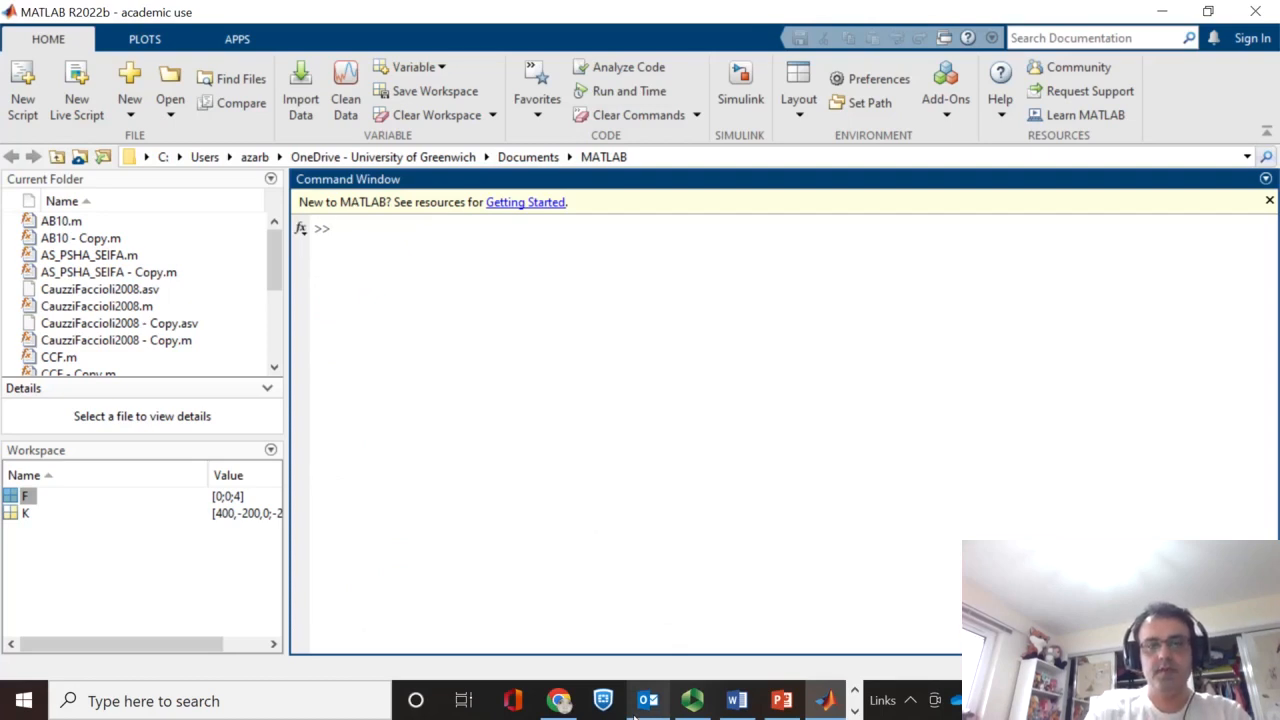
pyautogui.write('K')
pyautogui.press('Return')
pyautogui.write('F')
pyautogui.press('Return')
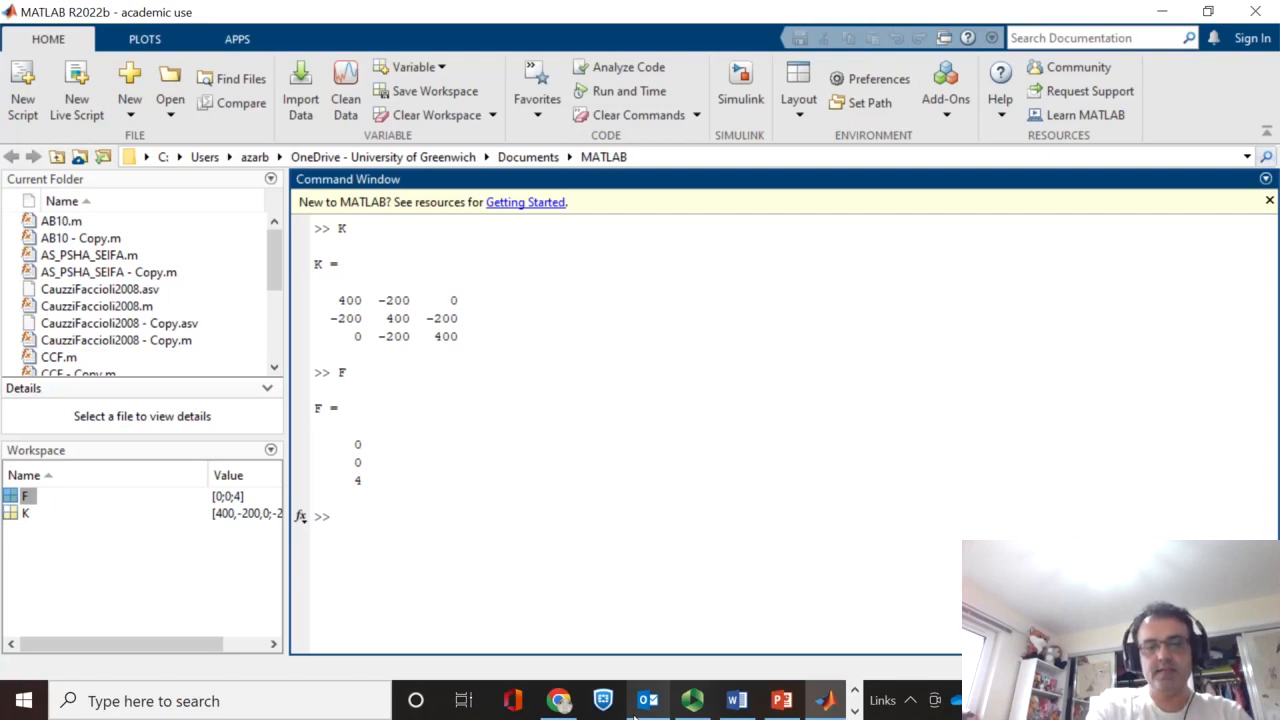
# Compute the inverse of matrix K with inv(K).
pyautogui.write('inv')
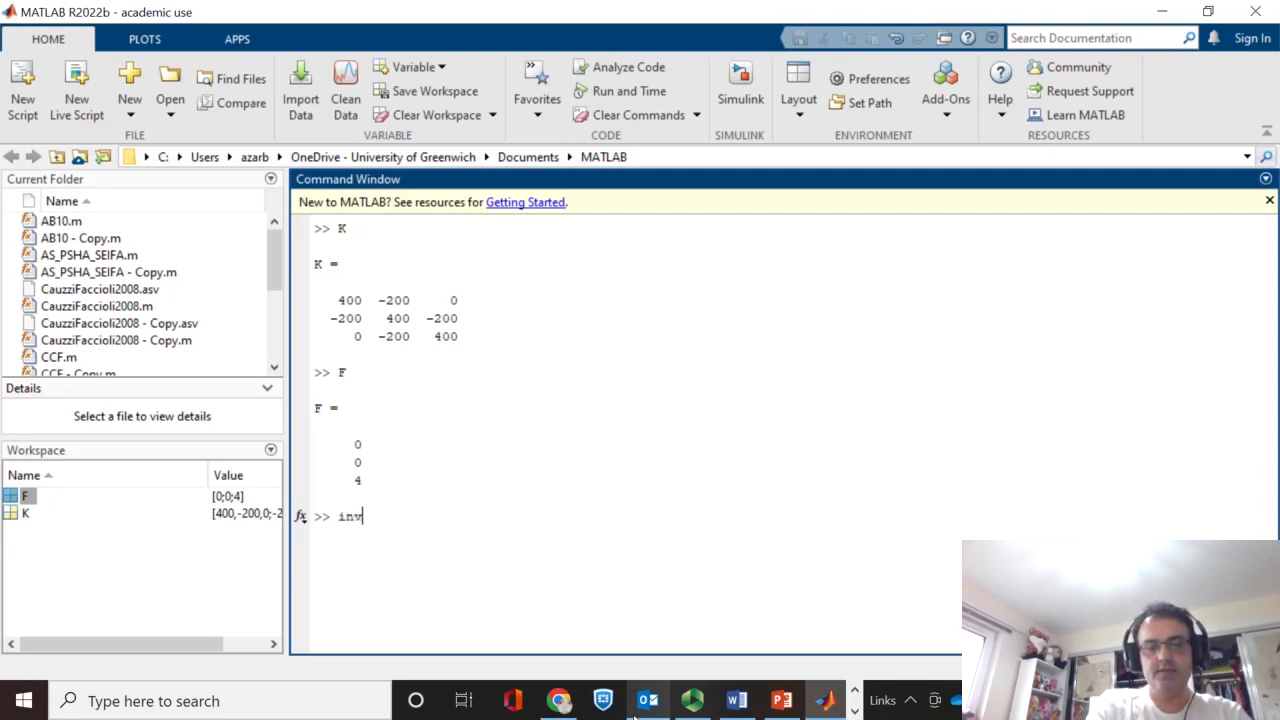
pyautogui.write('(K)')
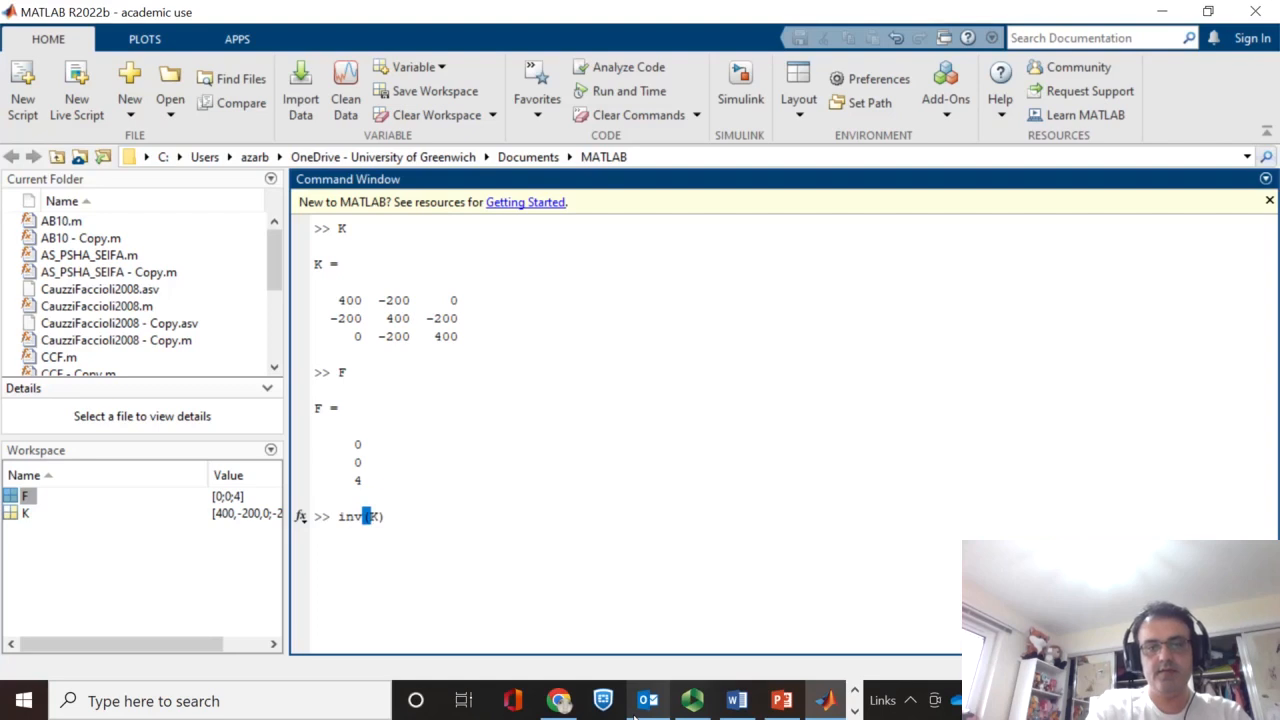
pyautogui.press('Return')
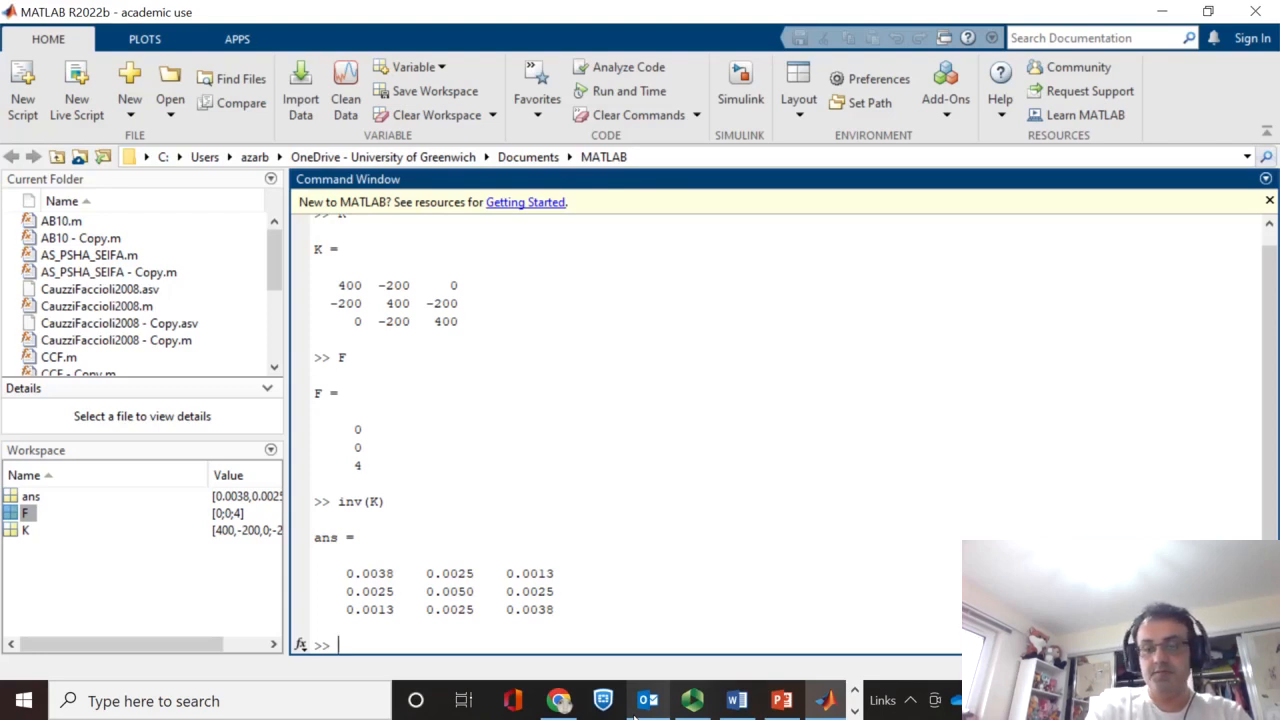
# Store the inverse of K as A with A = inv(K); and multiply the two matrices with K*A.
pyautogui.press('Up')
pyautogui.press('Left')
pyautogui.press('Left')
pyautogui.press('Left')
pyautogui.press('Left')
pyautogui.press('Left')
pyautogui.press('Left')
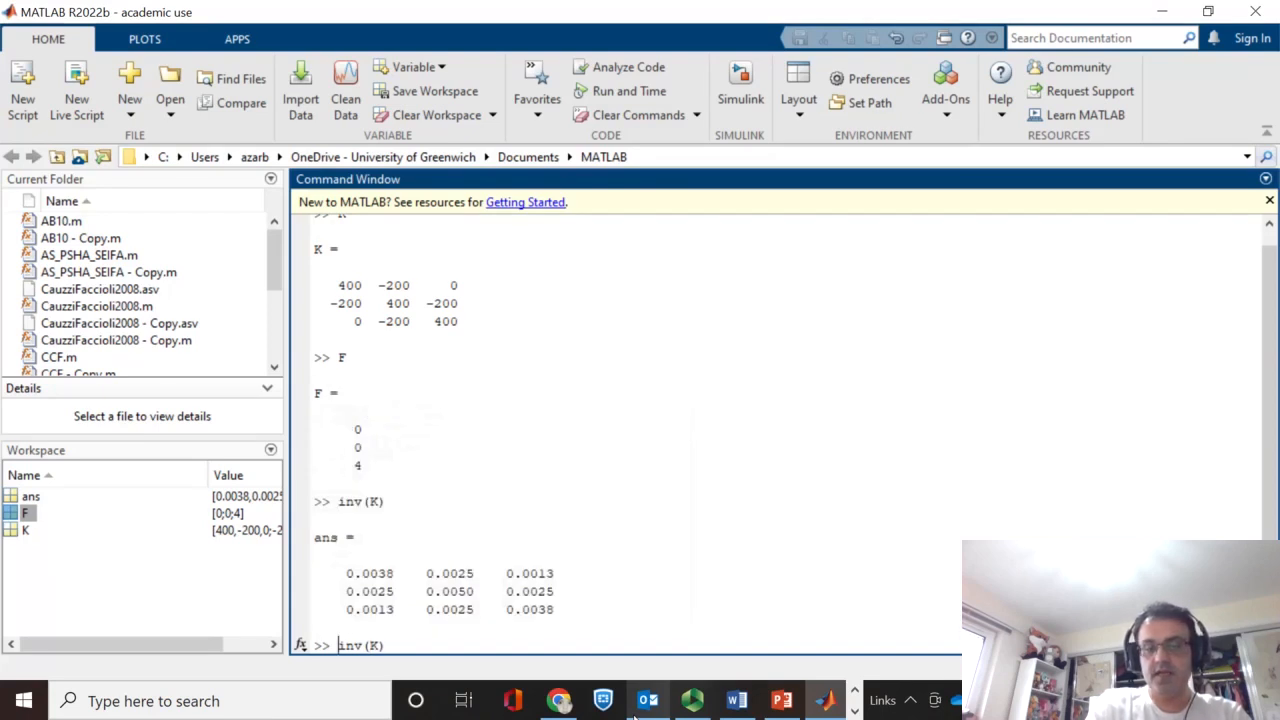
pyautogui.write('A =')
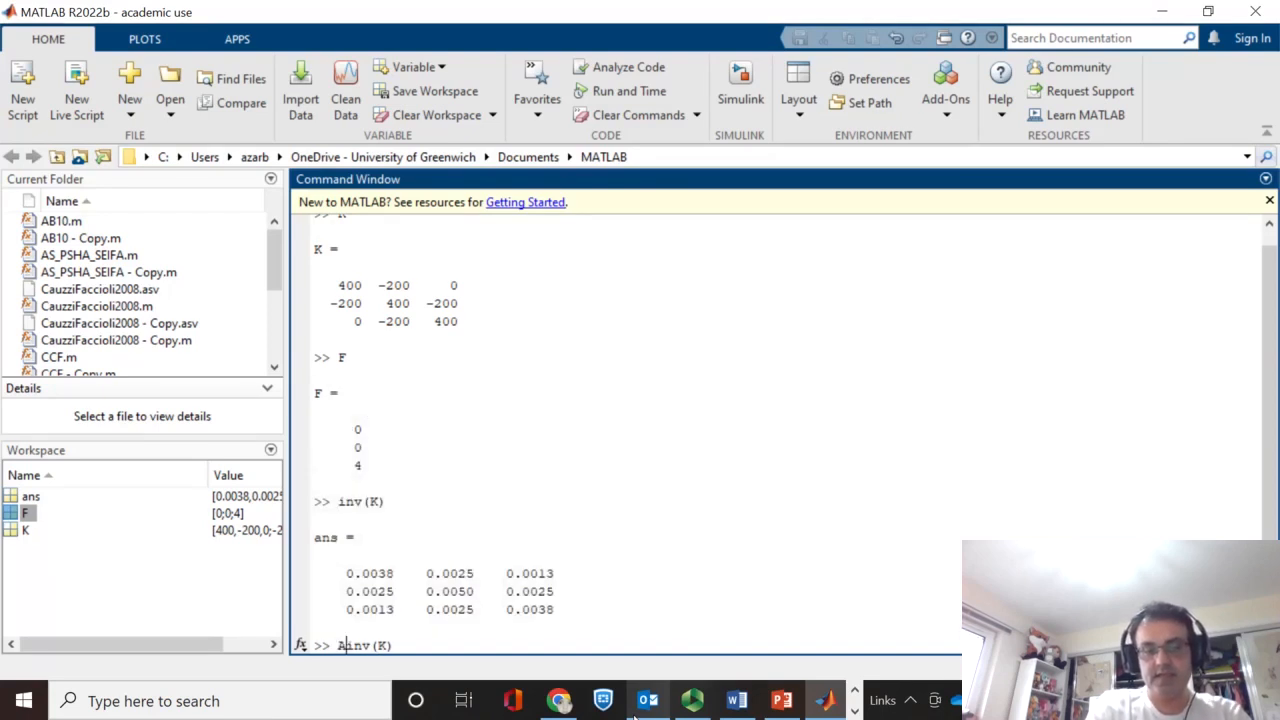
pyautogui.press('End')
pyautogui.write(';')
pyautogui.press('Return')
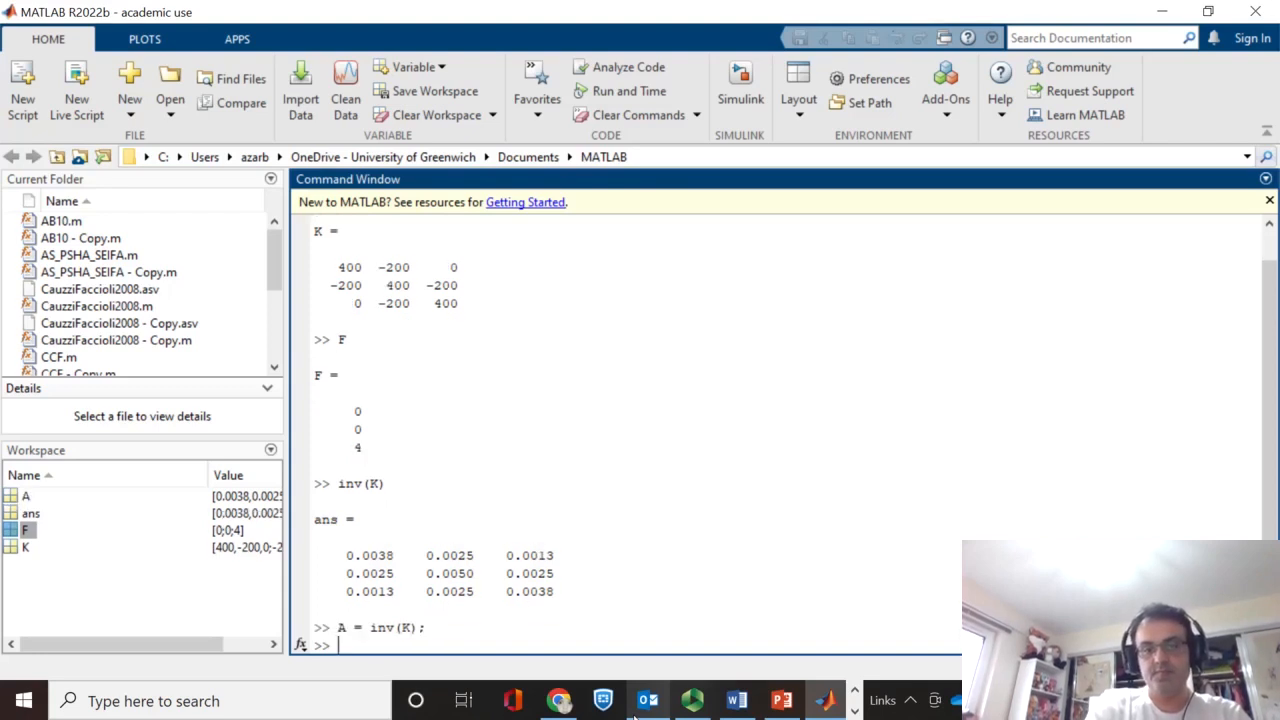
pyautogui.write('K*A')
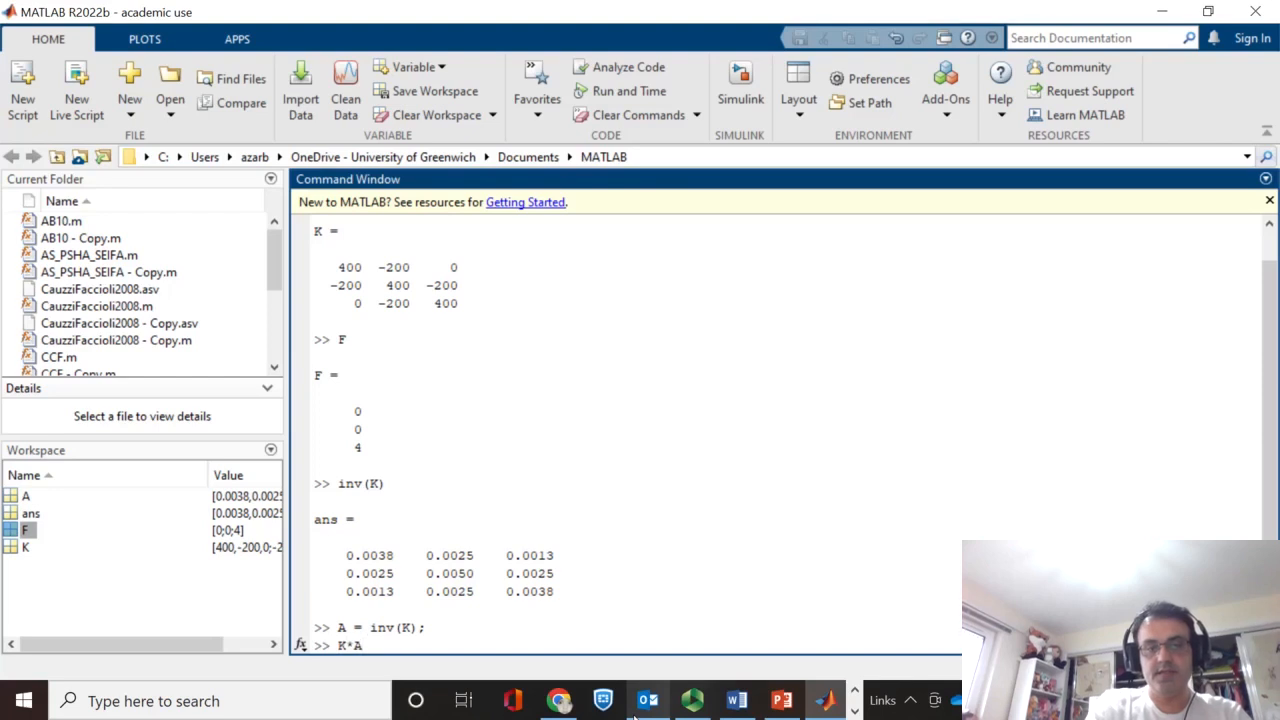
pyautogui.press('Return')
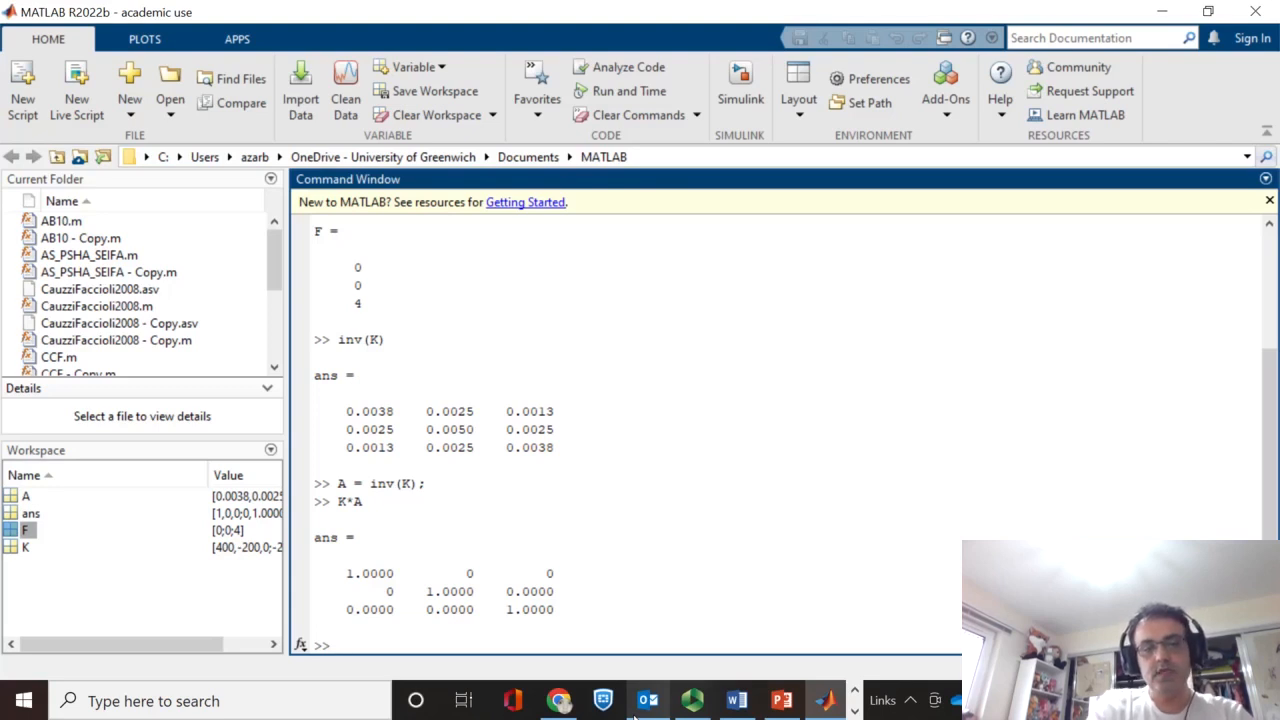
# Compute the nodal displacements by multiplying the inverse of K by the force vector with inv(K)*F.
pyautogui.write('inv(')
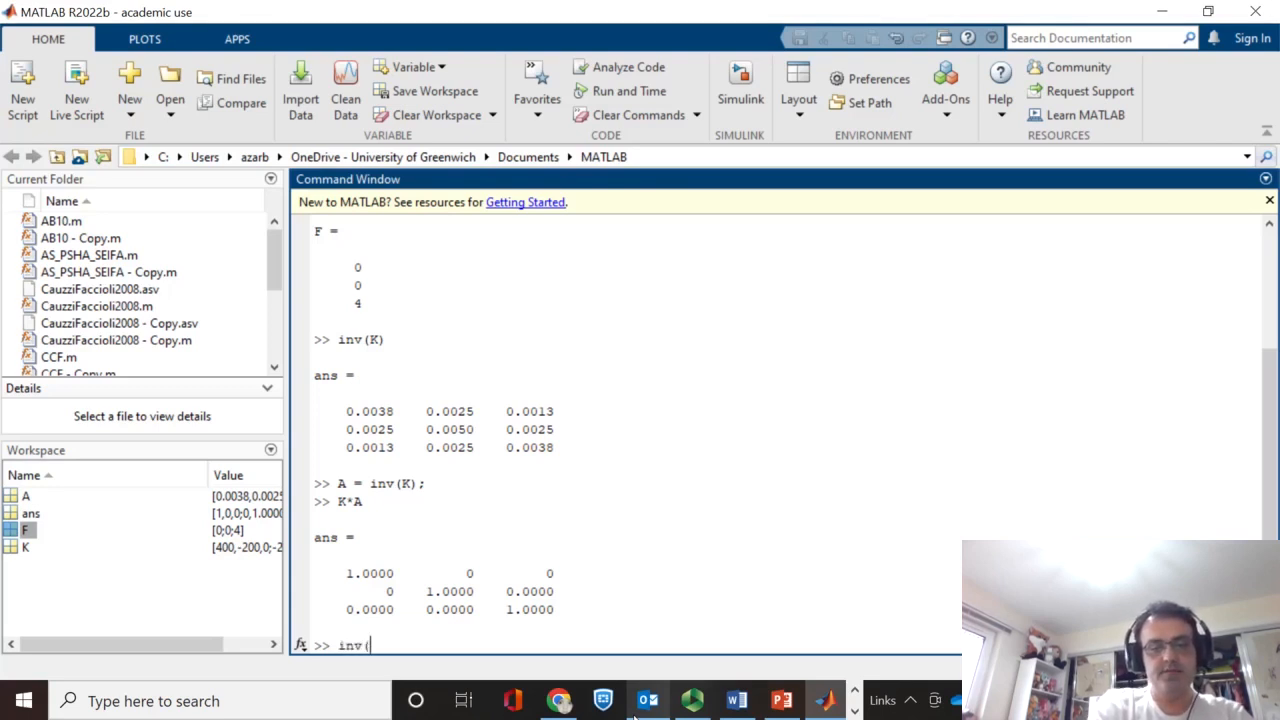
pyautogui.write('K)*')
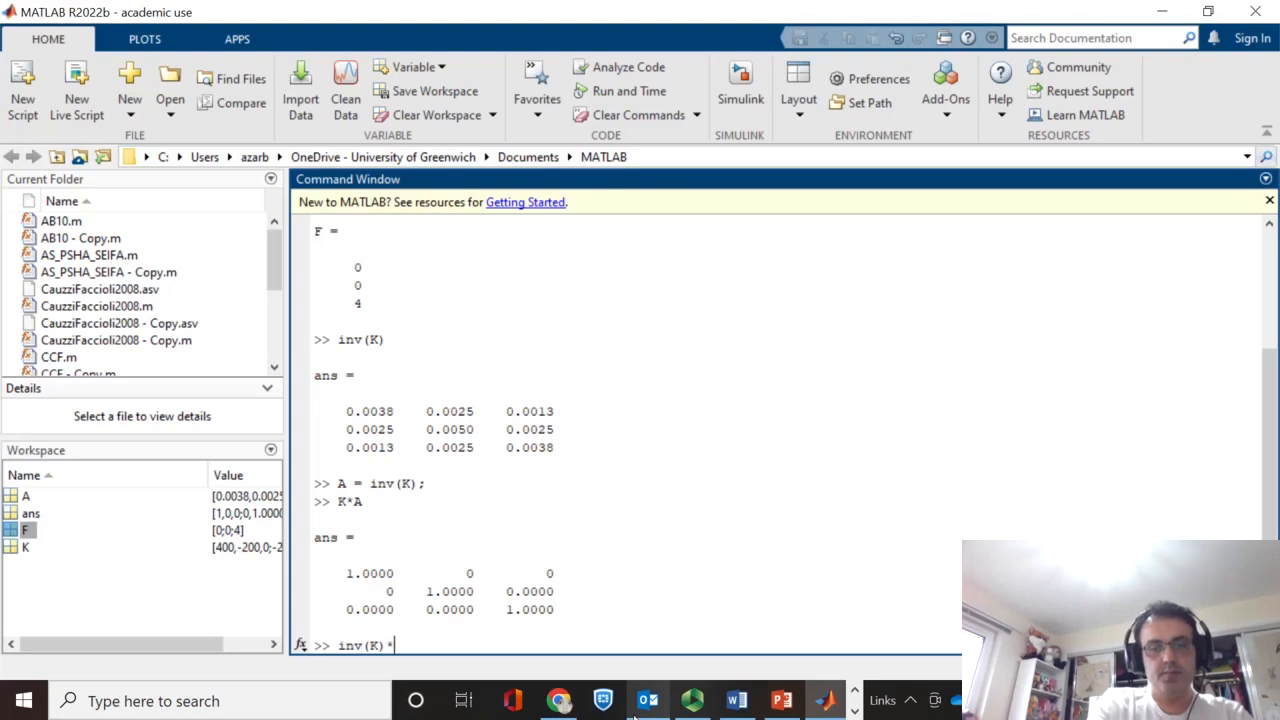
pyautogui.write('F')
pyautogui.press('Return')
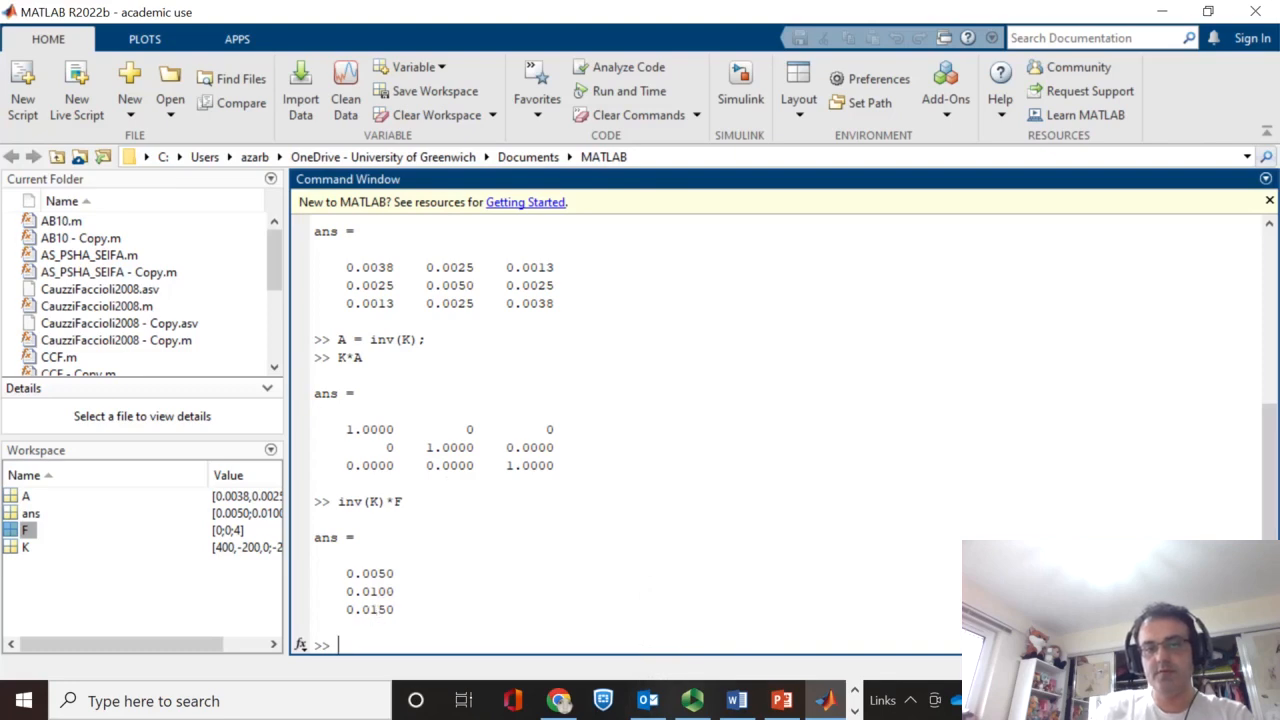
# Switch to the PowerPoint lecture, compare the displacements on slide 28 with the computed ones, and return to MATLAB.
pyautogui.click(782, 701)
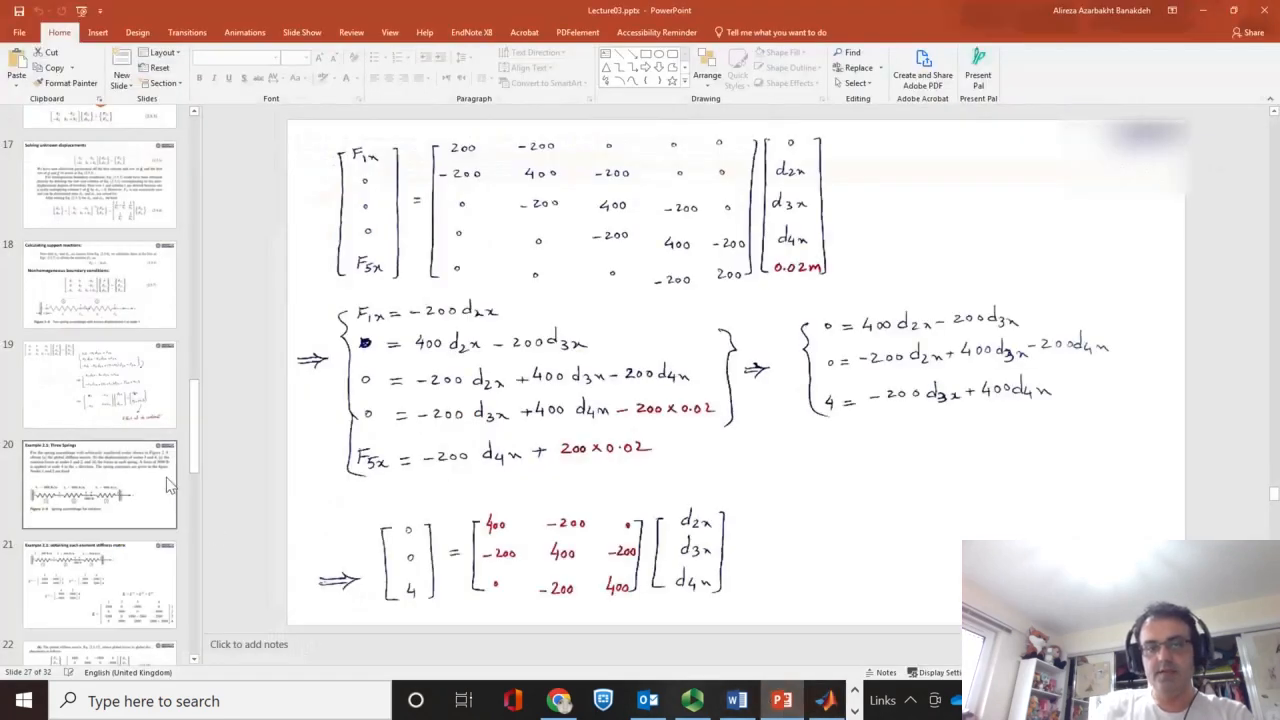
pyautogui.click(408, 460)
pyautogui.click(143, 458)
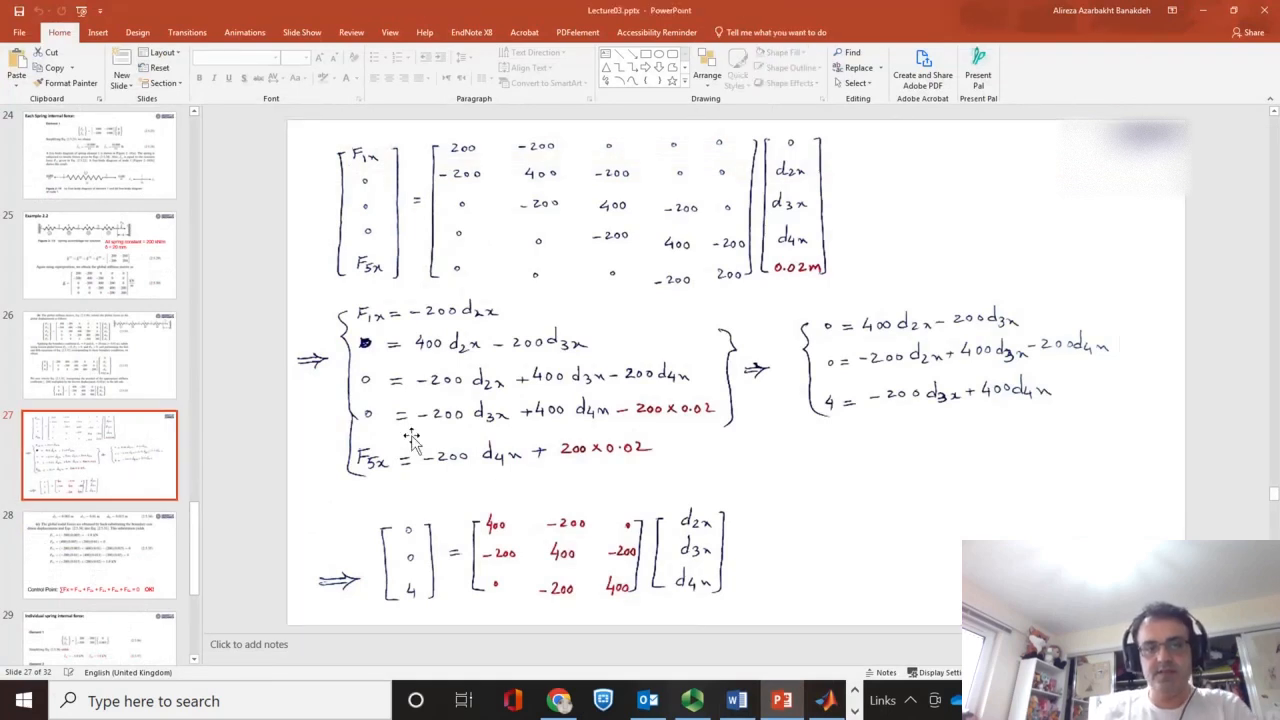
pyautogui.click(145, 558)
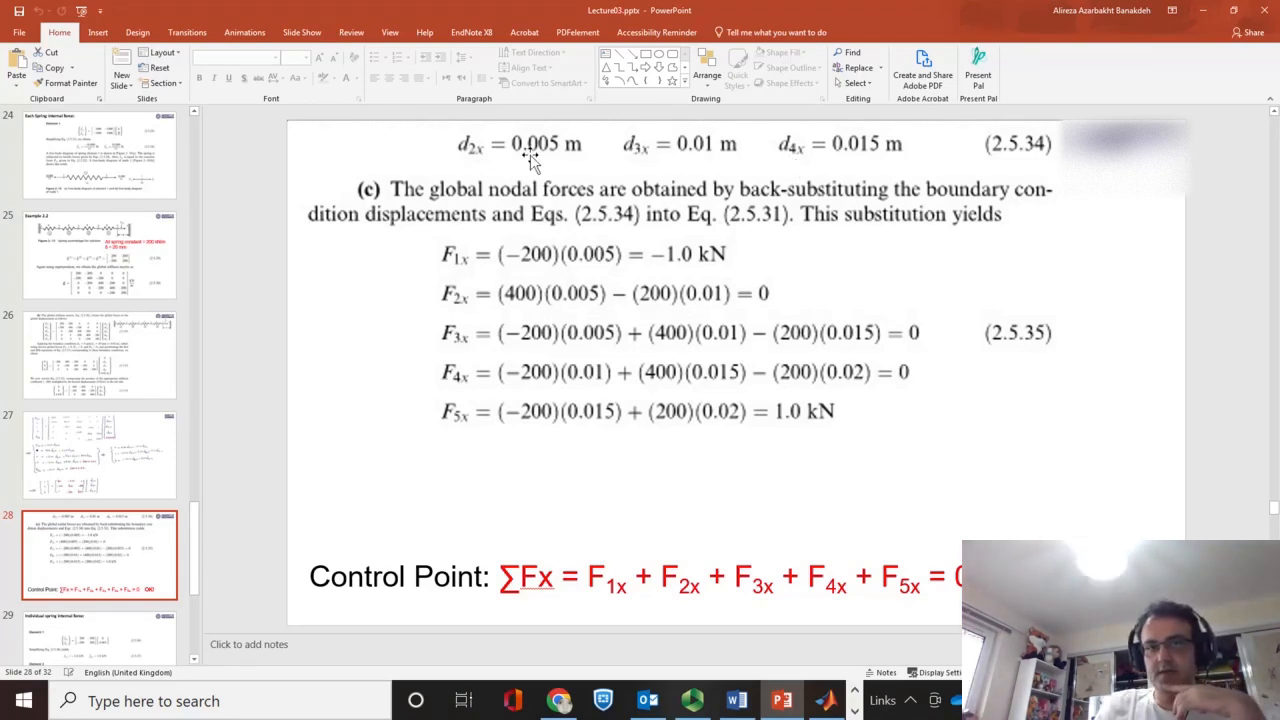
pyautogui.click(826, 700)
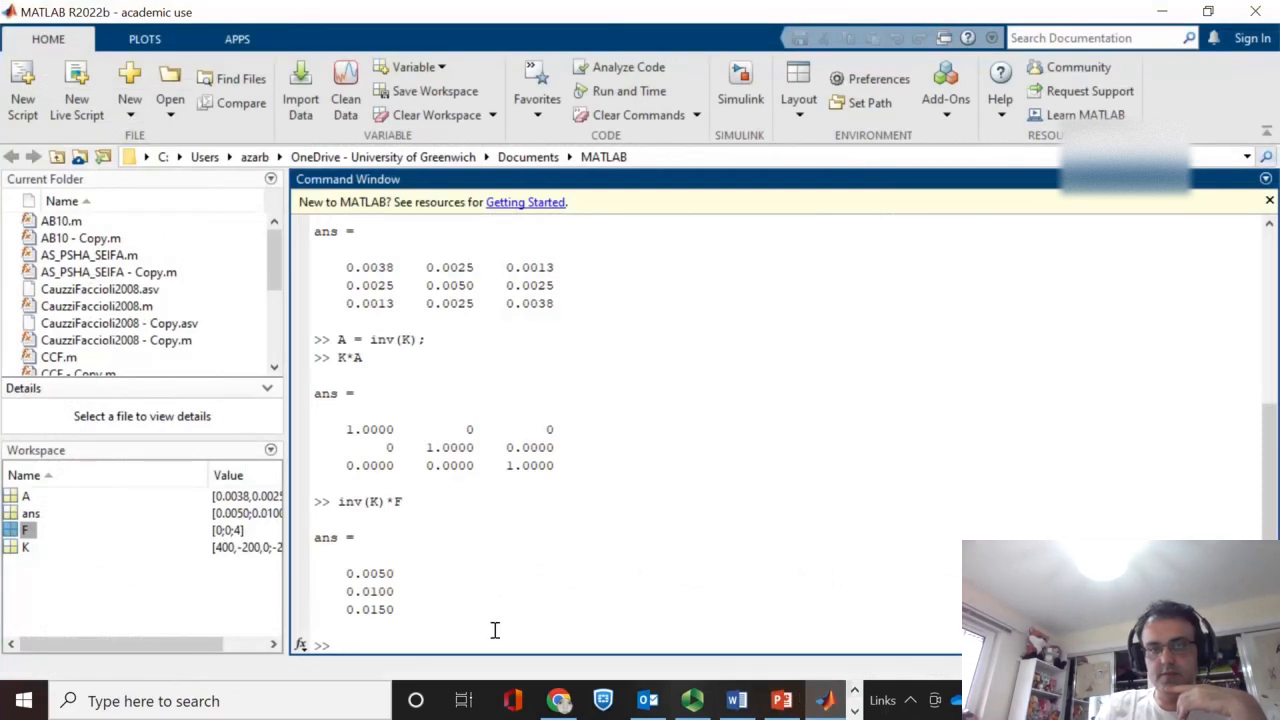
pyautogui.click(396, 635)
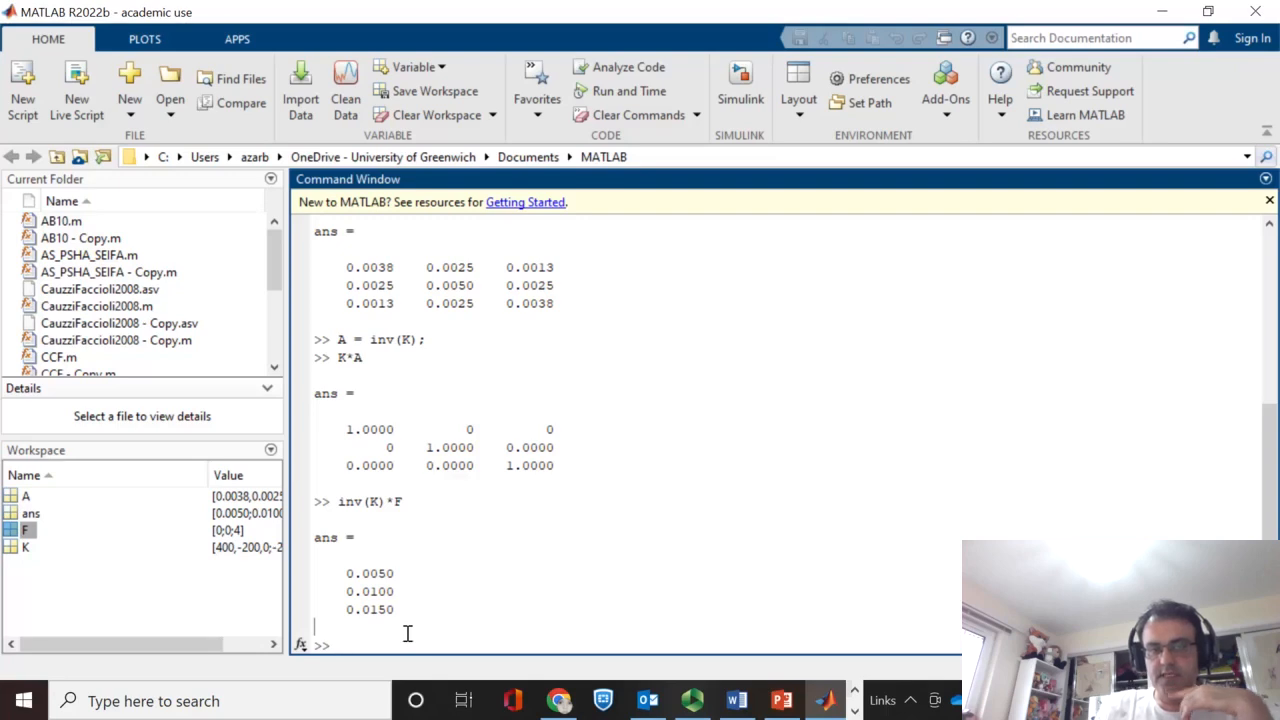
pyautogui.click(705, 705)
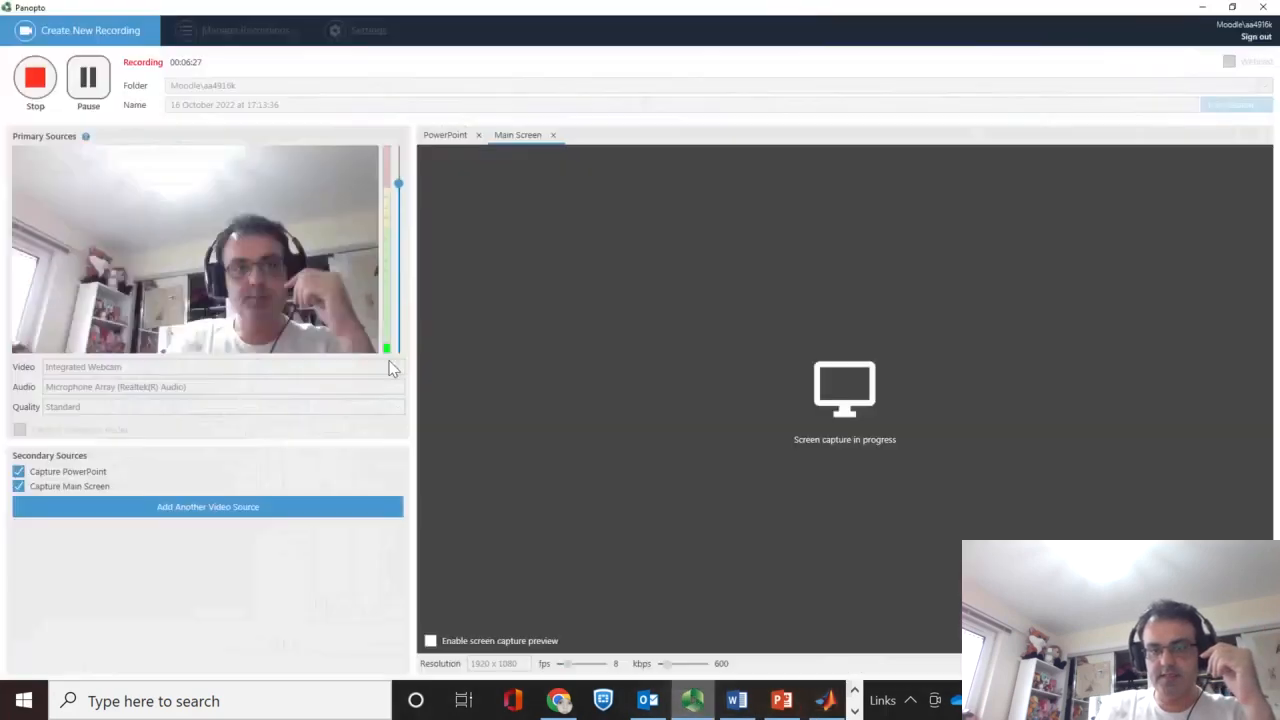
pyautogui.click(92, 84)
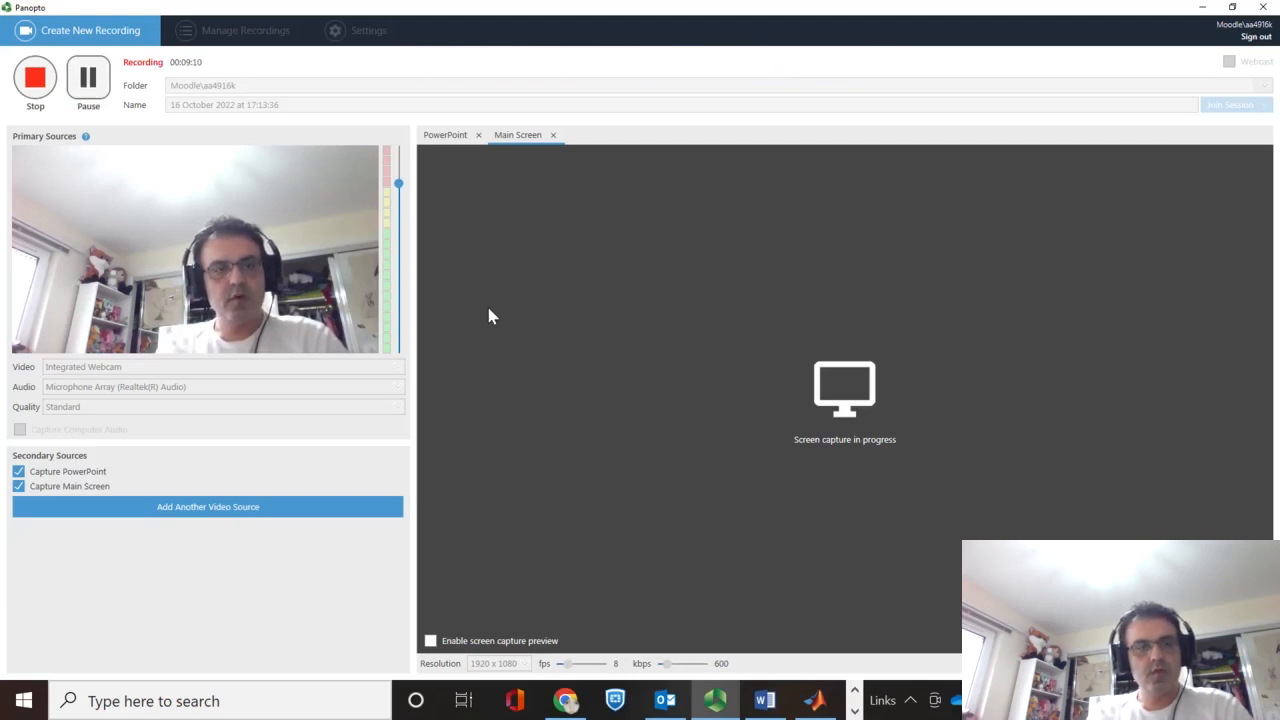
# Launch Excel and create a blank workbook.
pyautogui.click(234, 703)
pyautogui.write('excell')
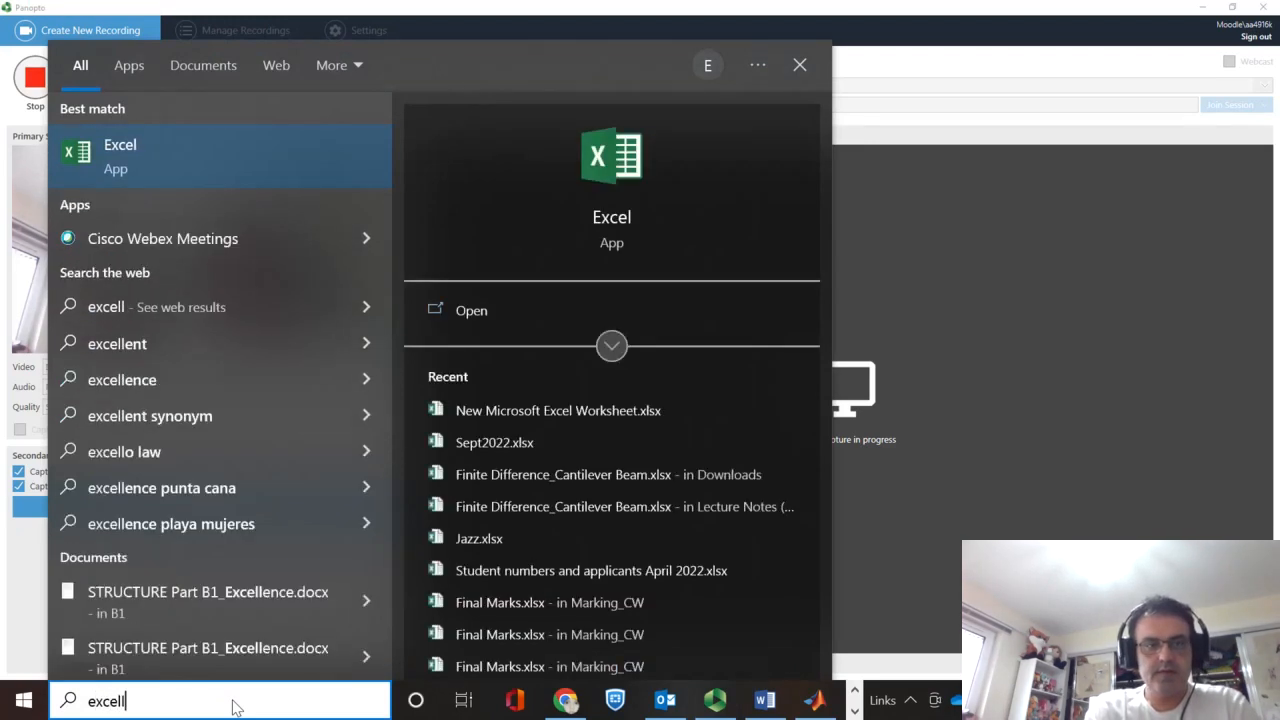
pyautogui.click(166, 146)
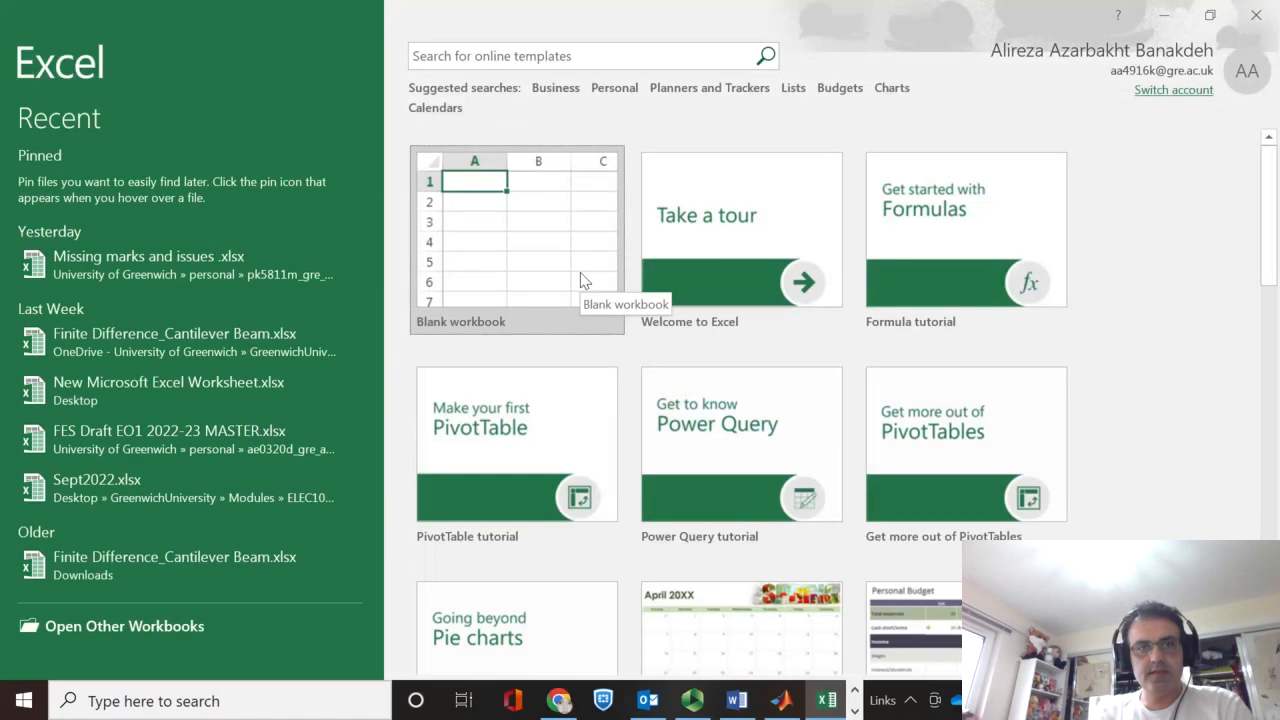
pyautogui.click(529, 277)
pyautogui.click(521, 266)
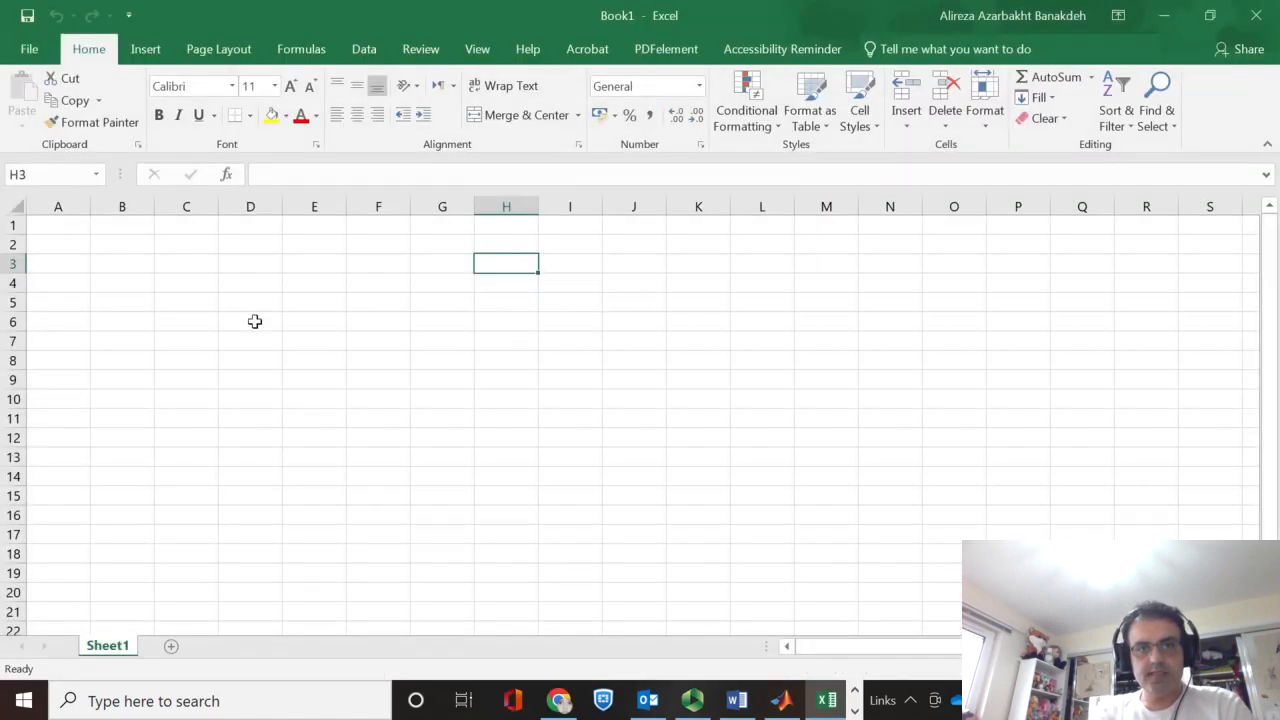
# Enter the matrix label K in cell A1.
pyautogui.click(64, 230)
pyautogui.write('\\')
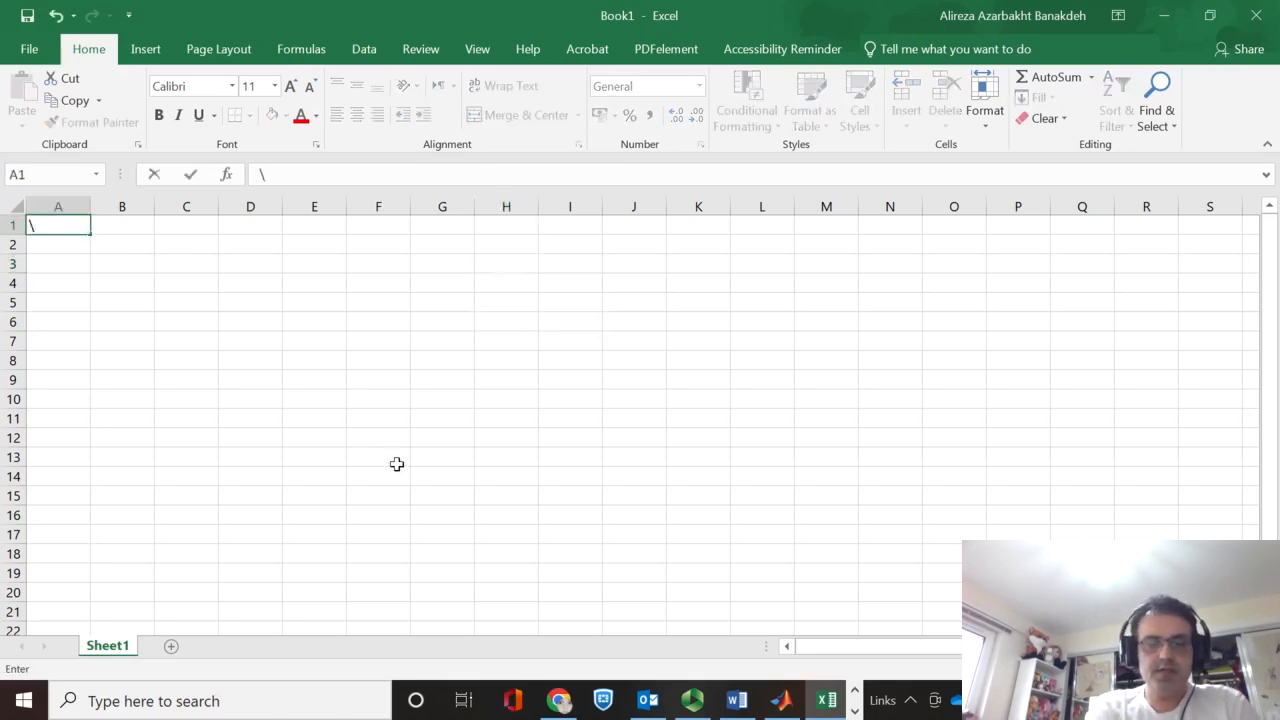
pyautogui.write('\\')
pyautogui.press('BackSpace')
pyautogui.press('BackSpace')
pyautogui.write('K')
pyautogui.press('Return')
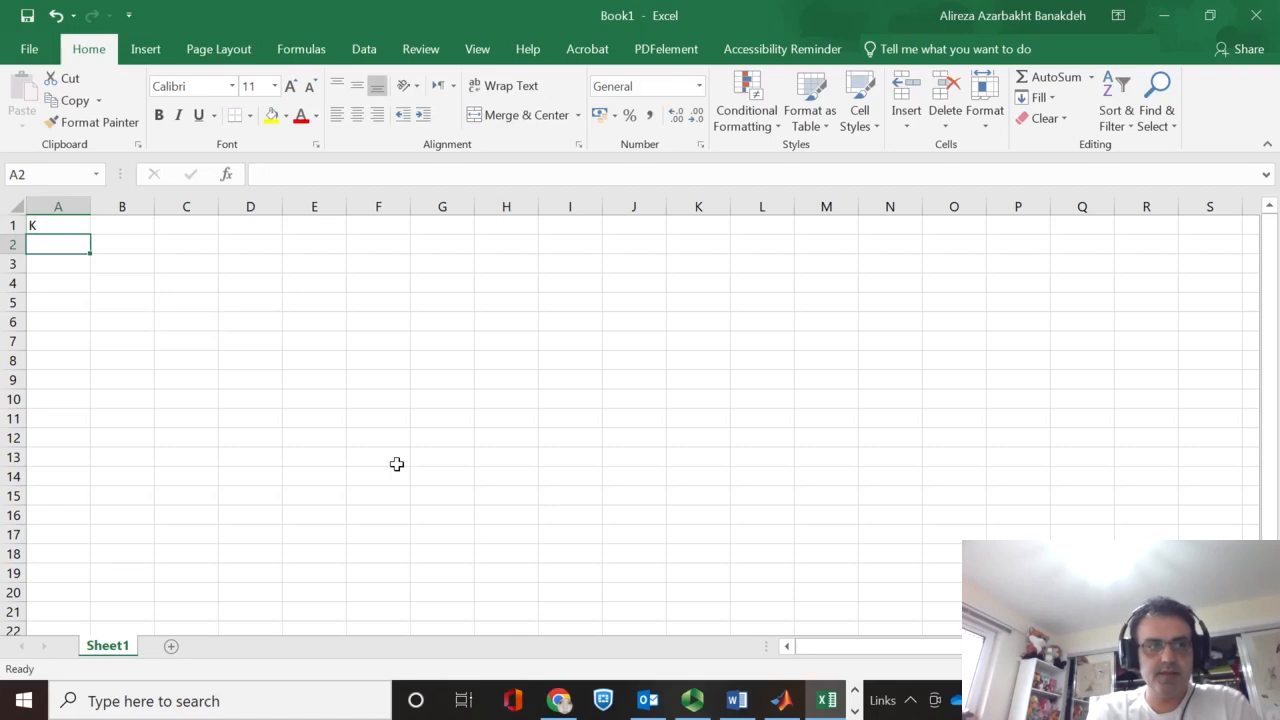
# Enter the first row of the stiffness matrix, 400, -200 and 0, in cells A2 to C2.
pyautogui.write('400')
pyautogui.press('Tab')
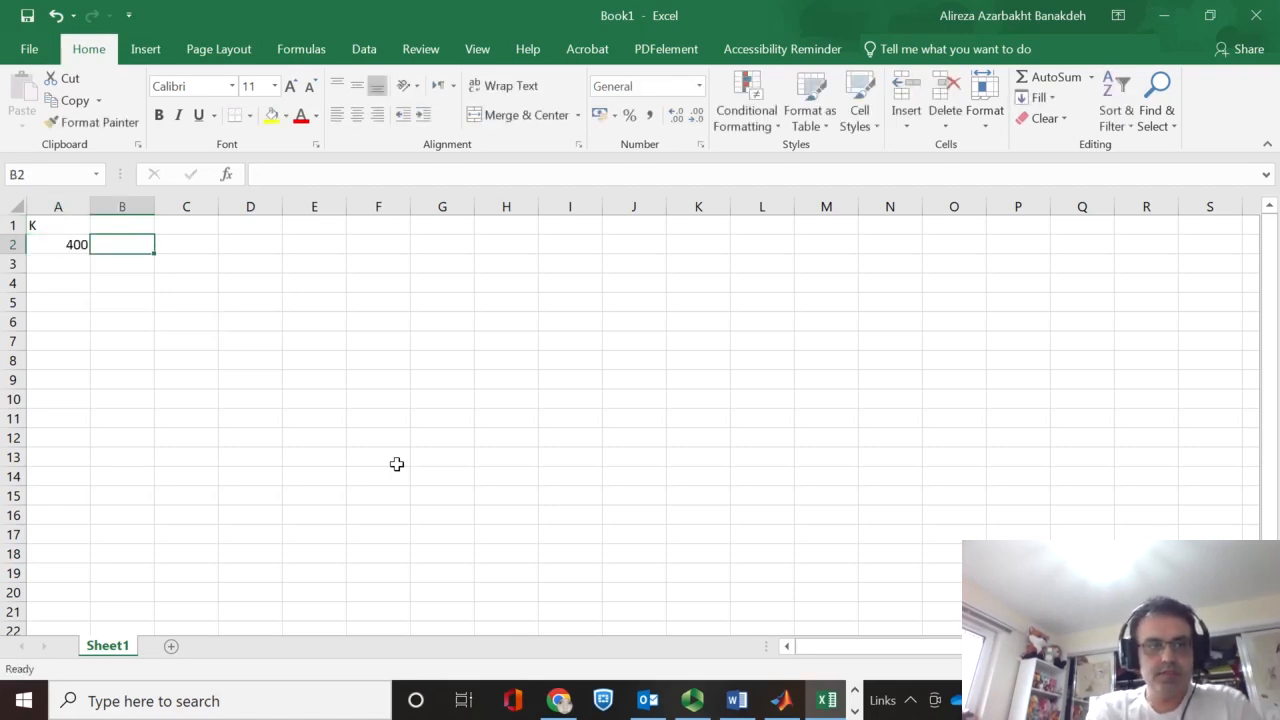
pyautogui.write('-200')
pyautogui.press('Tab')
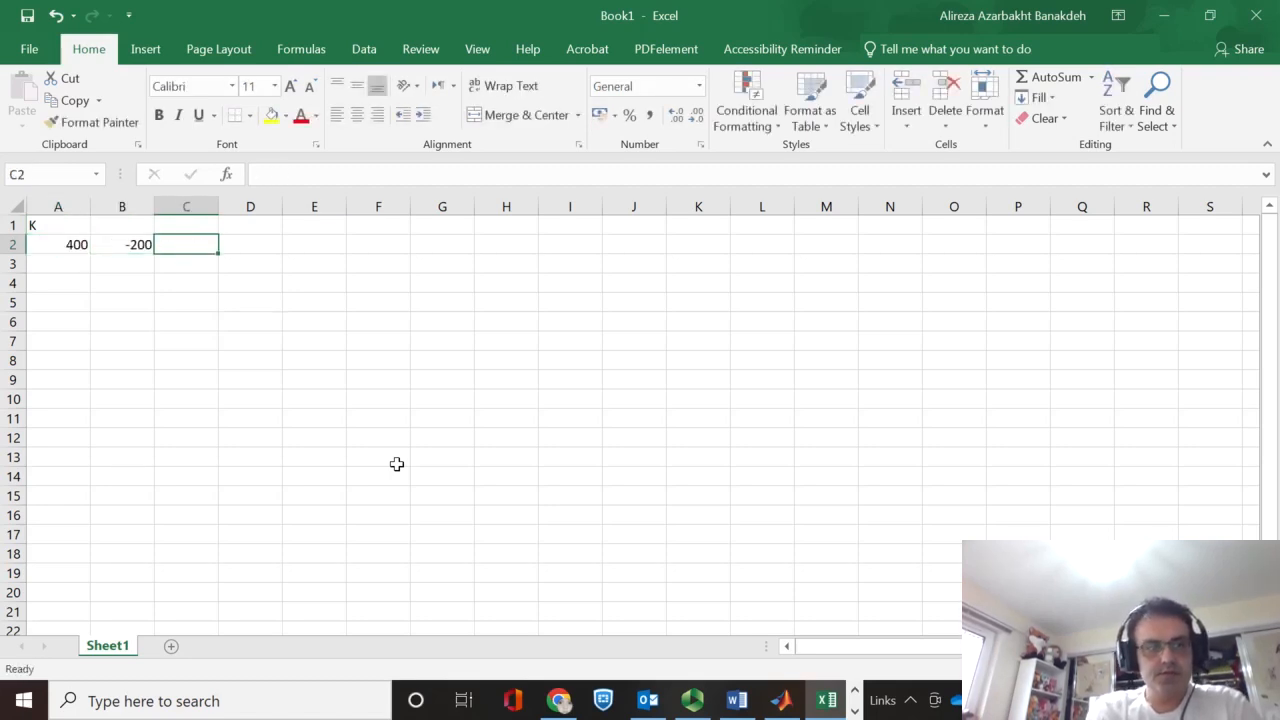
pyautogui.write('0')
pyautogui.press('Return')
pyautogui.press('Left')
pyautogui.press('Left')
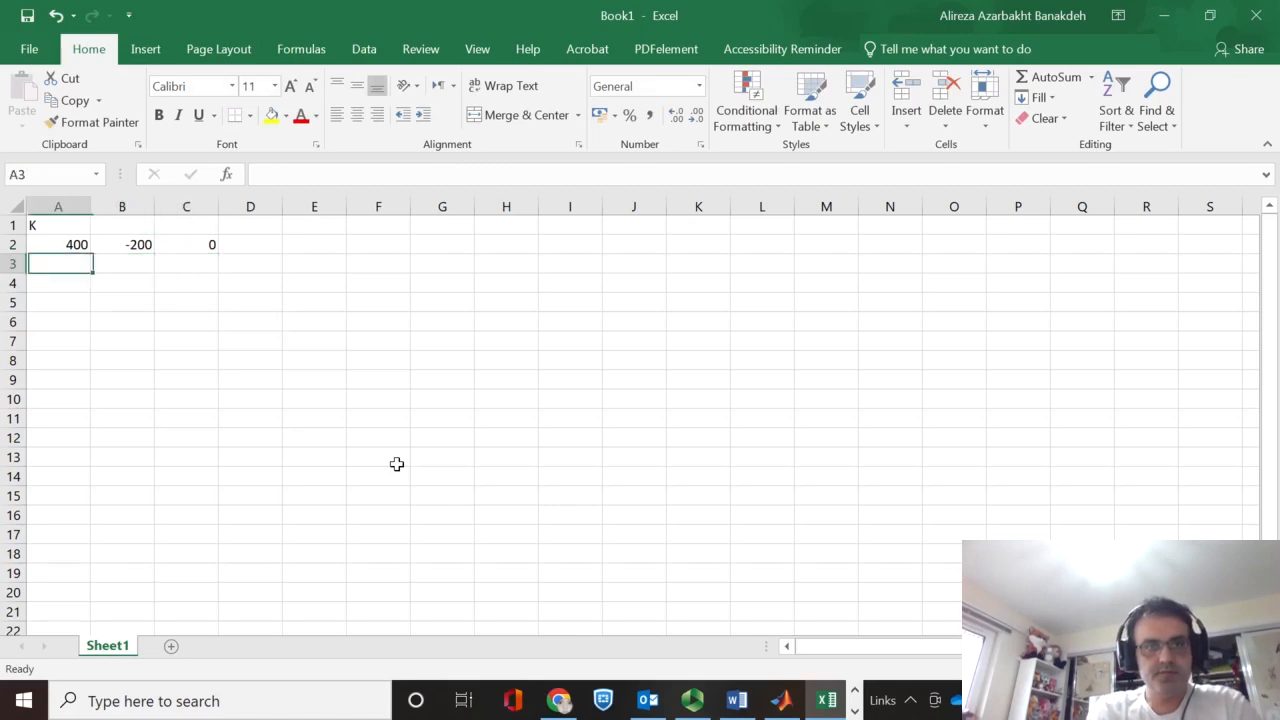
# Enter the second row of the stiffness matrix, -200, 400 and -200, in cells A3 to C3.
pyautogui.write('-200')
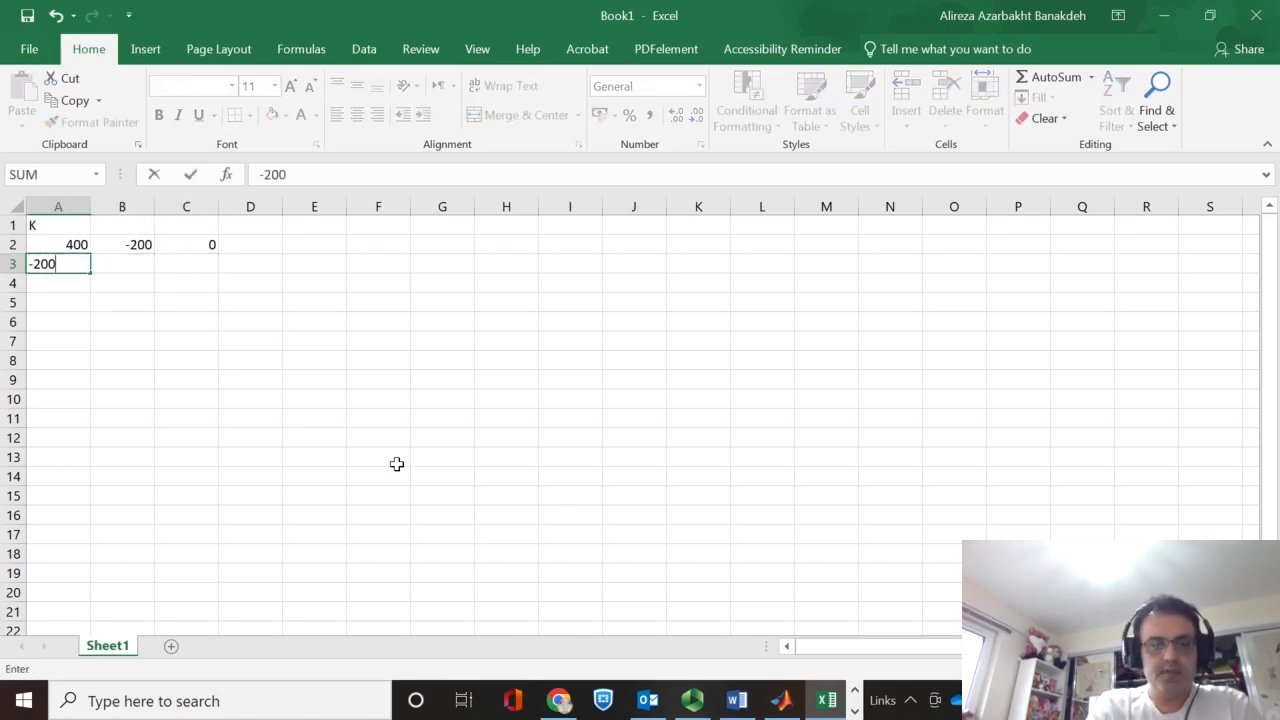
pyautogui.press('Return')
pyautogui.press('Up')
pyautogui.press('Right')
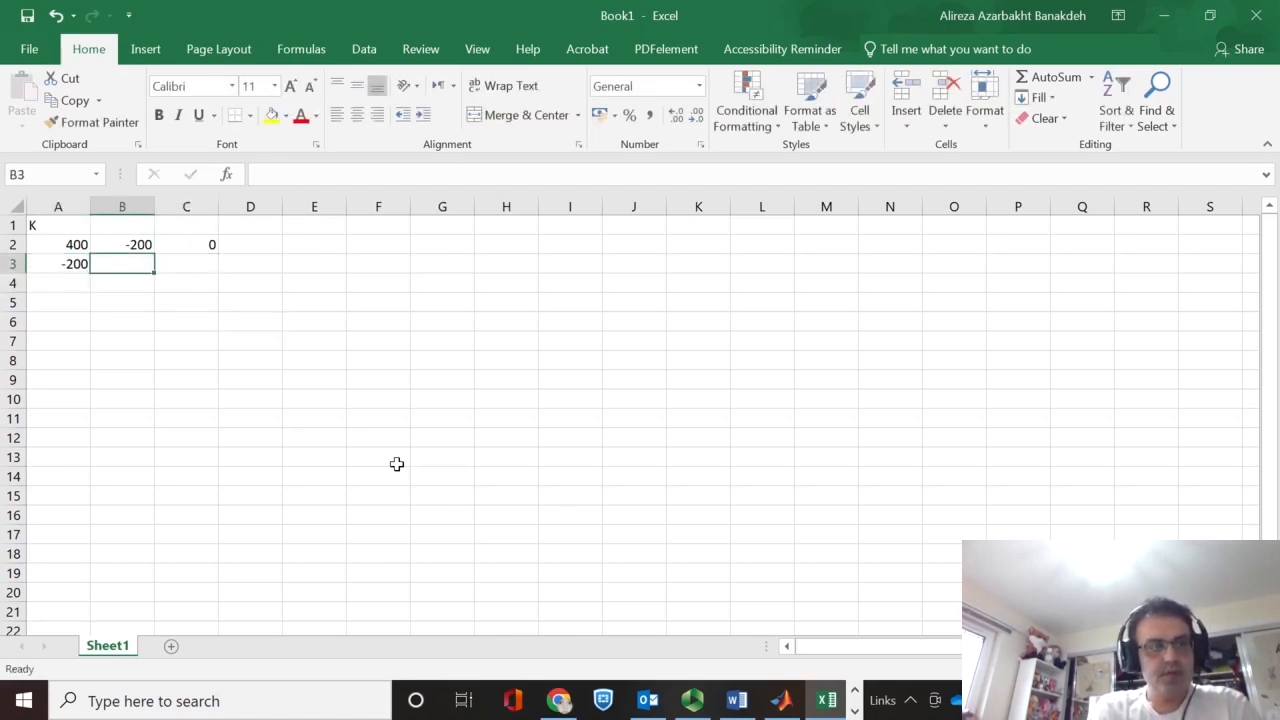
pyautogui.write('400')
pyautogui.press('Right')
pyautogui.write('200')
pyautogui.press('BackSpace')
pyautogui.press('BackSpace')
pyautogui.press('BackSpace')
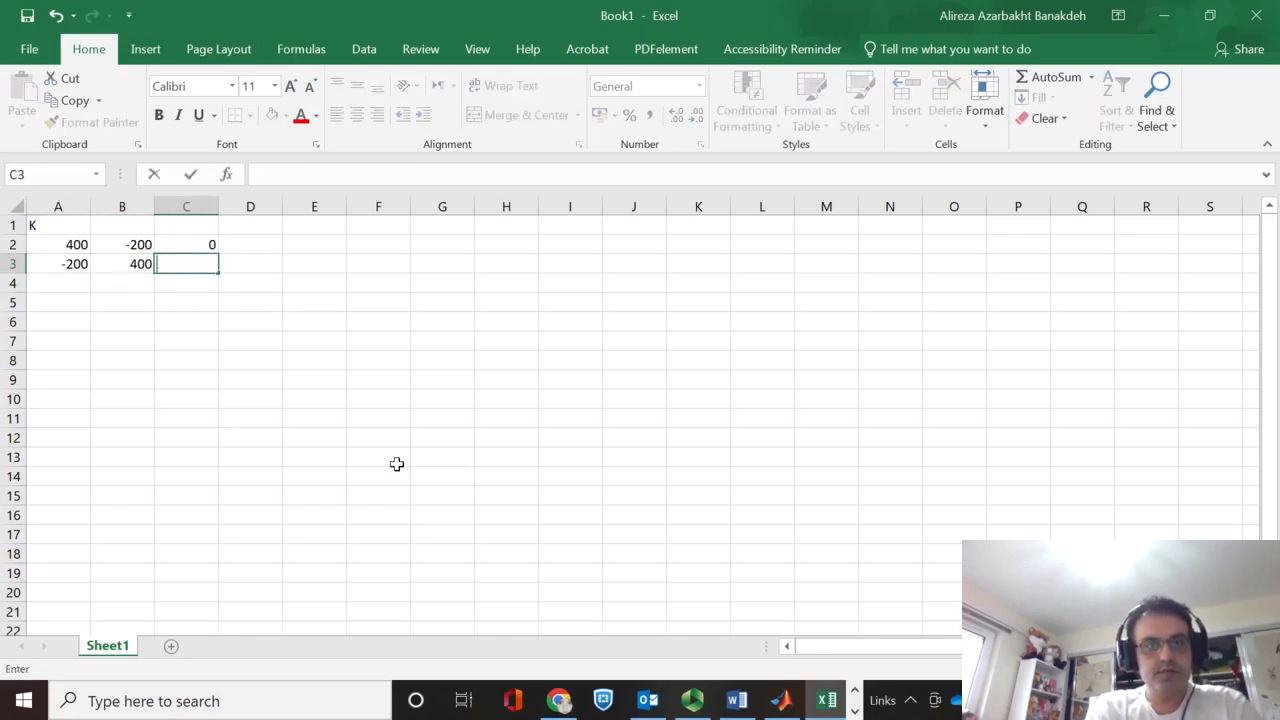
pyautogui.write('-200')
pyautogui.press('Return')
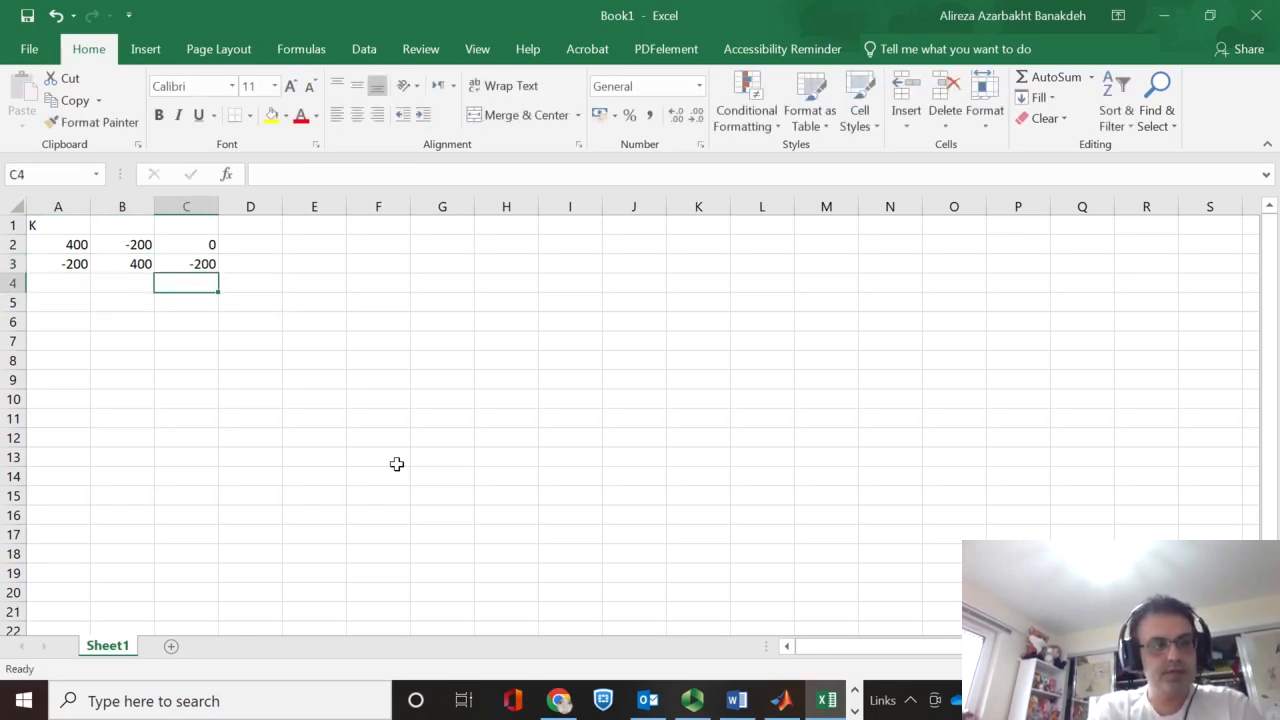
# Enter the third row of the stiffness matrix, 0, -200 and 400, in cells A4 to C4.
pyautogui.press('Left')
pyautogui.press('Left')
pyautogui.write('0')
pyautogui.press('Right')
pyautogui.press('pagedown')
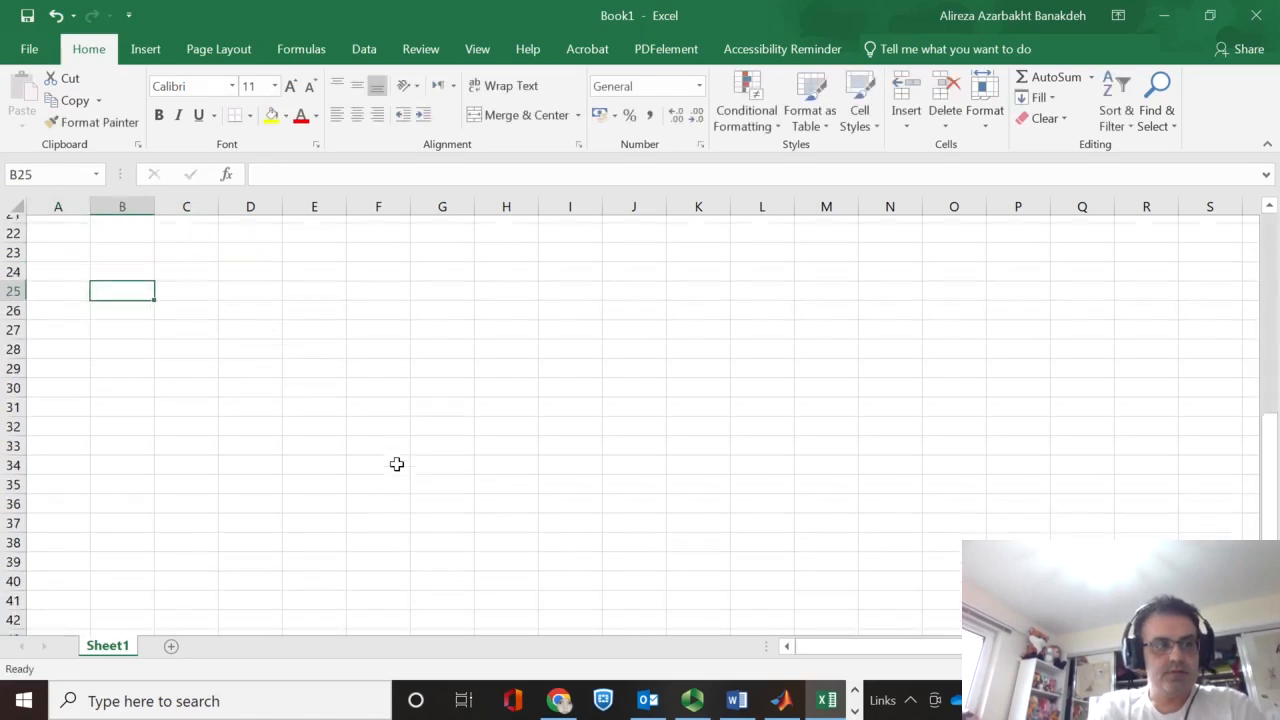
pyautogui.press('pageup')
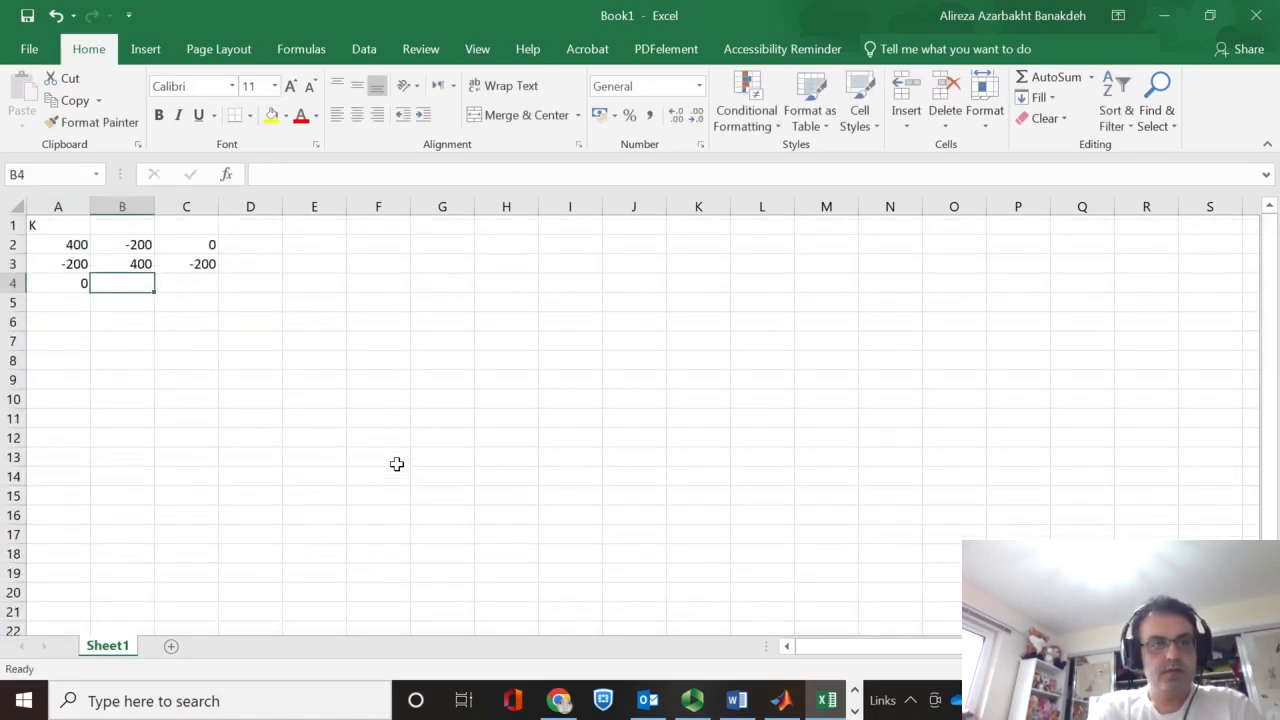
pyautogui.write('-200')
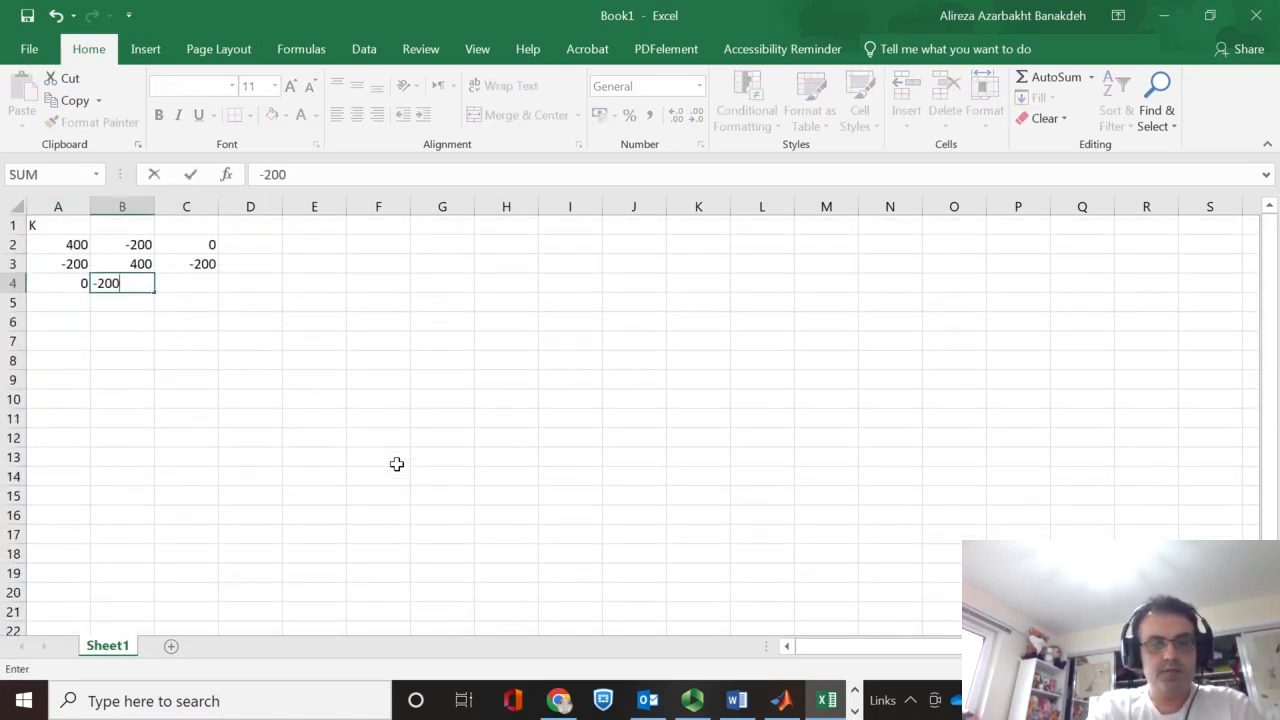
pyautogui.press('Right')
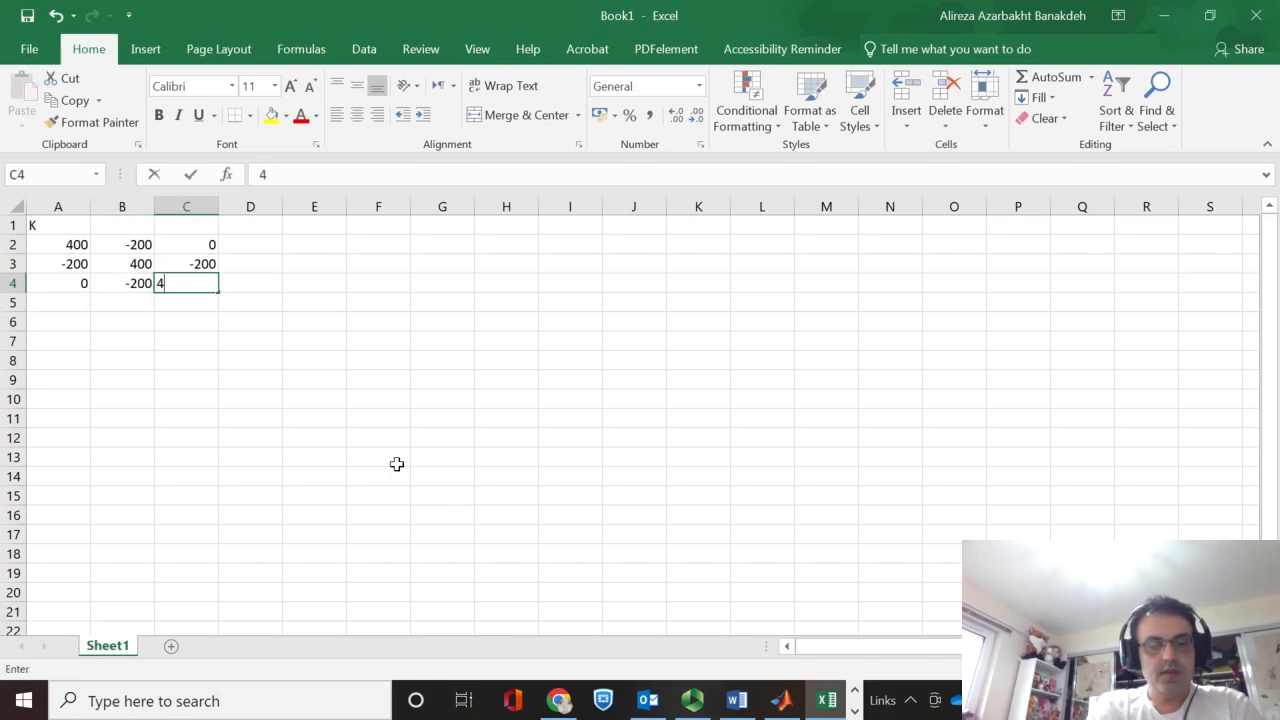
pyautogui.write('400')
pyautogui.press('Return')
# Enter the label "Inverse of K" in cell A7 below the matrix.
pyautogui.press('Down')
pyautogui.press('Down')
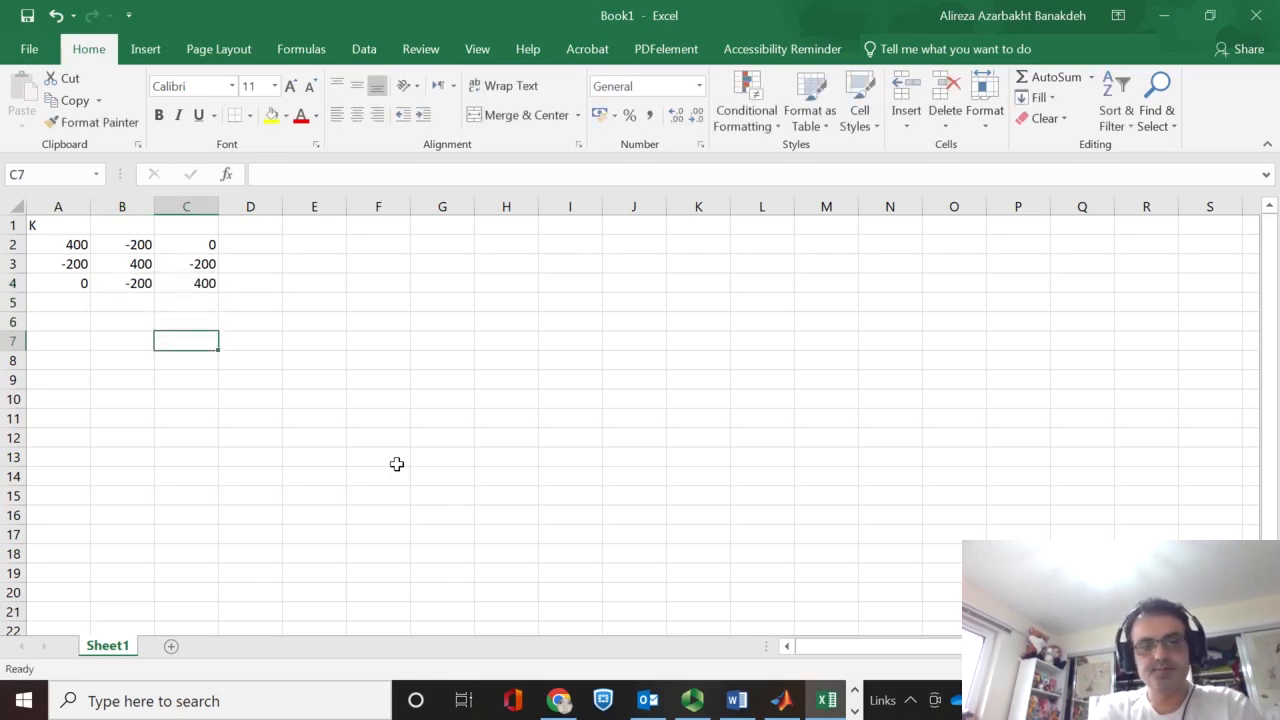
pyautogui.press('Left')
pyautogui.press('Left')
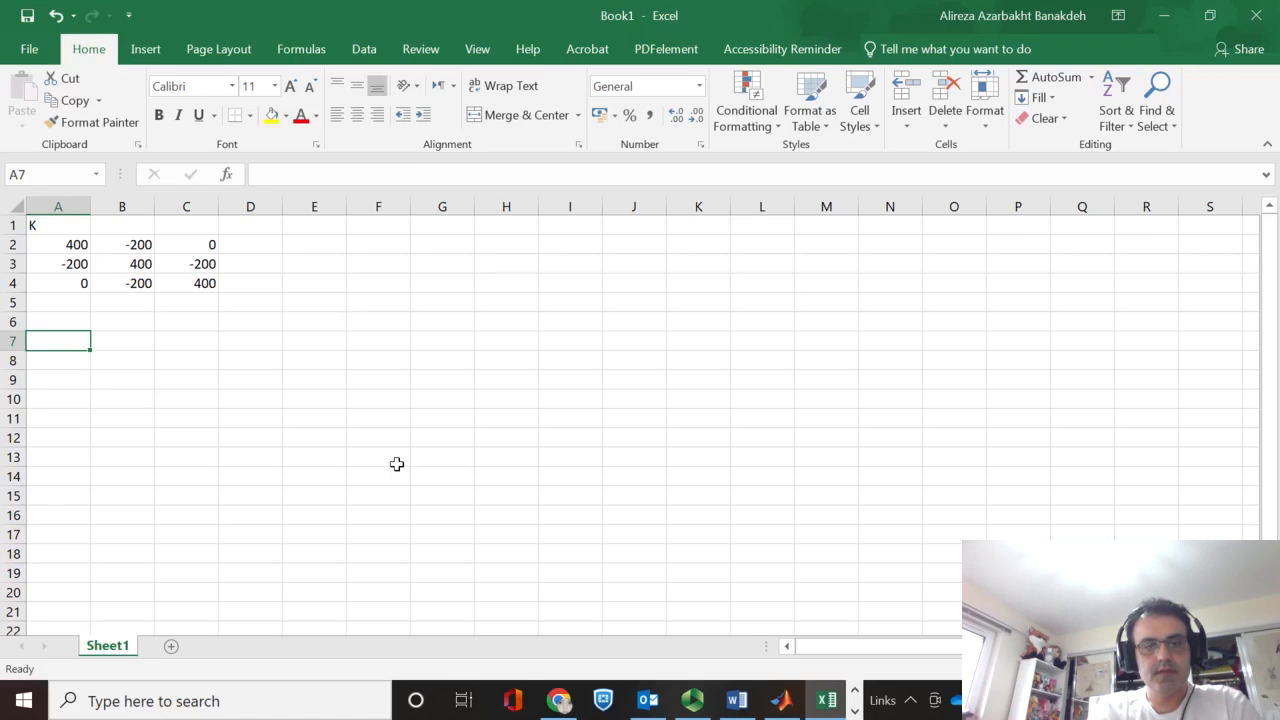
pyautogui.write('INvers')
pyautogui.press('BackSpace')
pyautogui.press('BackSpace')
pyautogui.press('BackSpace')
pyautogui.press('BackSpace')
pyautogui.press('BackSpace')
pyautogui.write('nver')
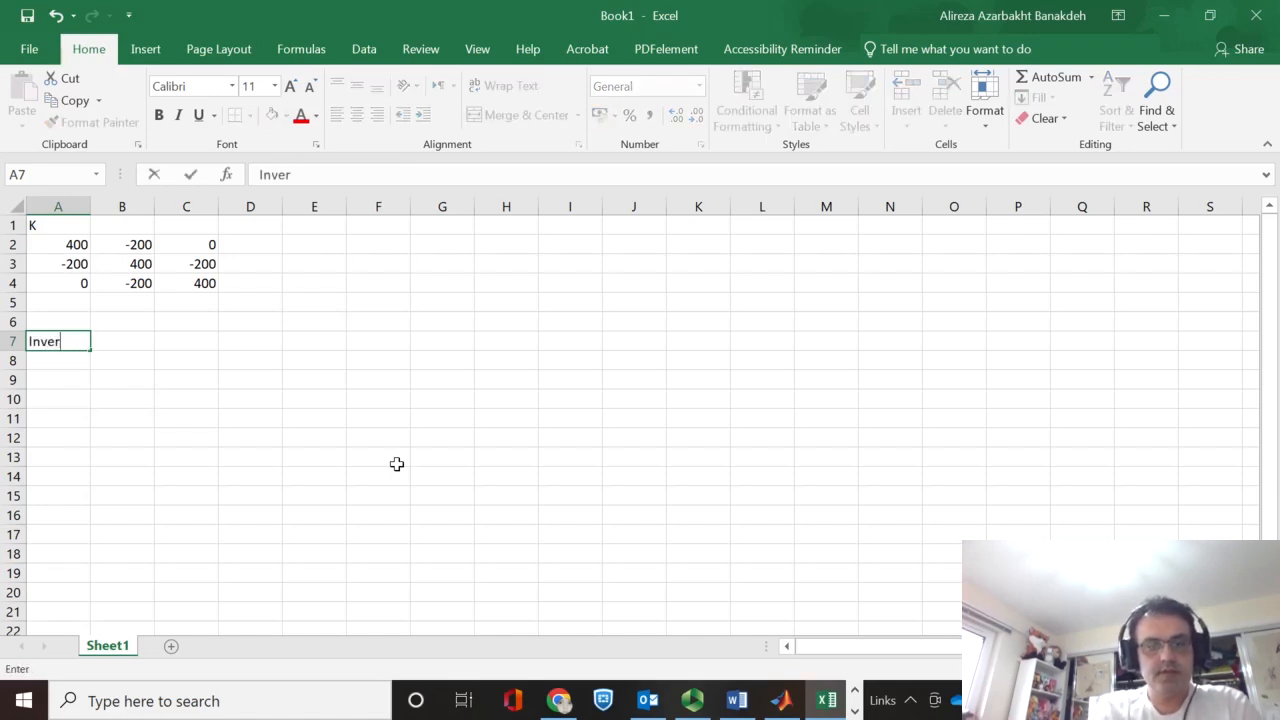
pyautogui.write('se of K')
pyautogui.press('Return')
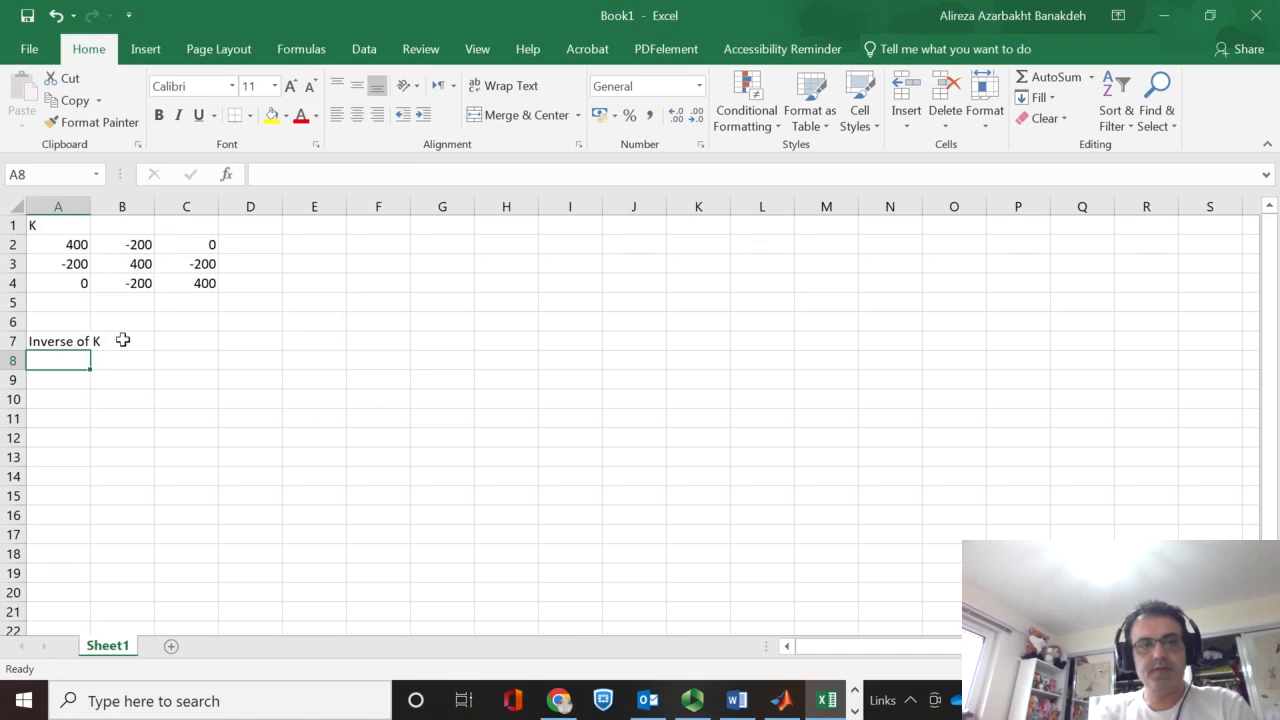
# Calculate the inverse of the K matrix in cells A8 to C10 with the array formula =MINVERSE(A2:C4).
pyautogui.moveTo(73, 359); pyautogui.dragTo(199, 406)
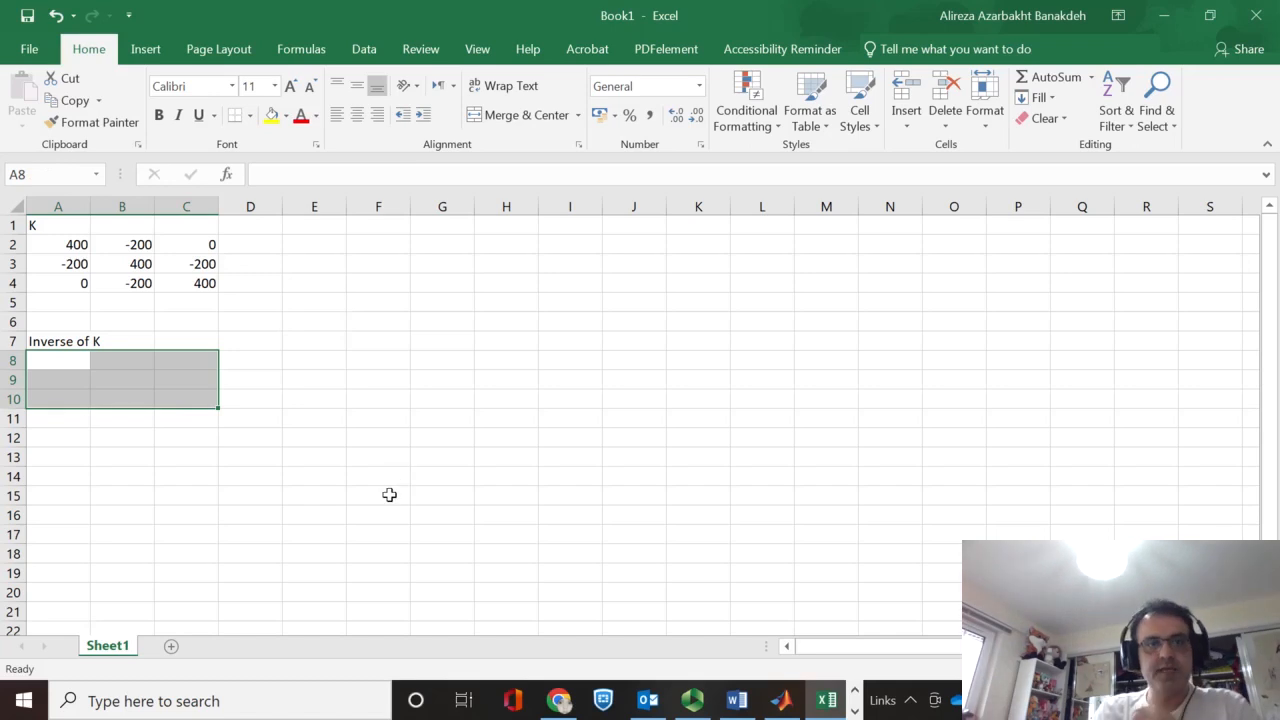
pyautogui.click(295, 175)
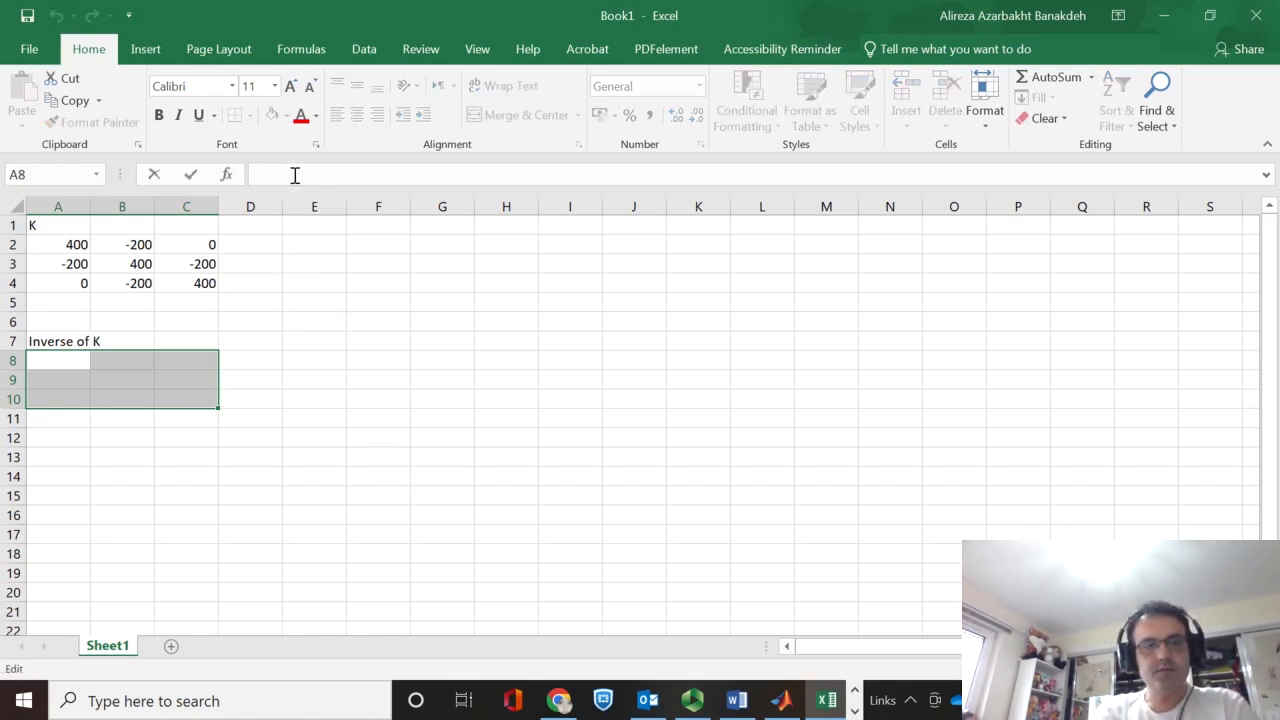
pyautogui.write('=')
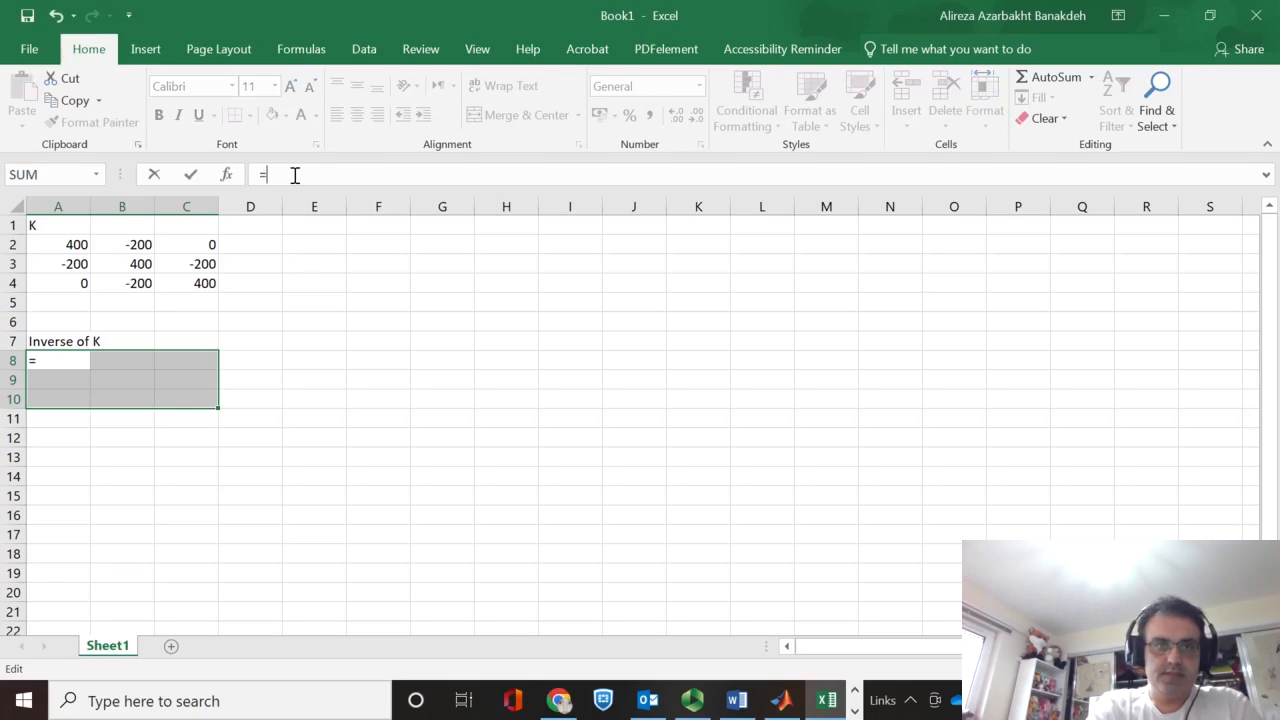
pyautogui.write('m')
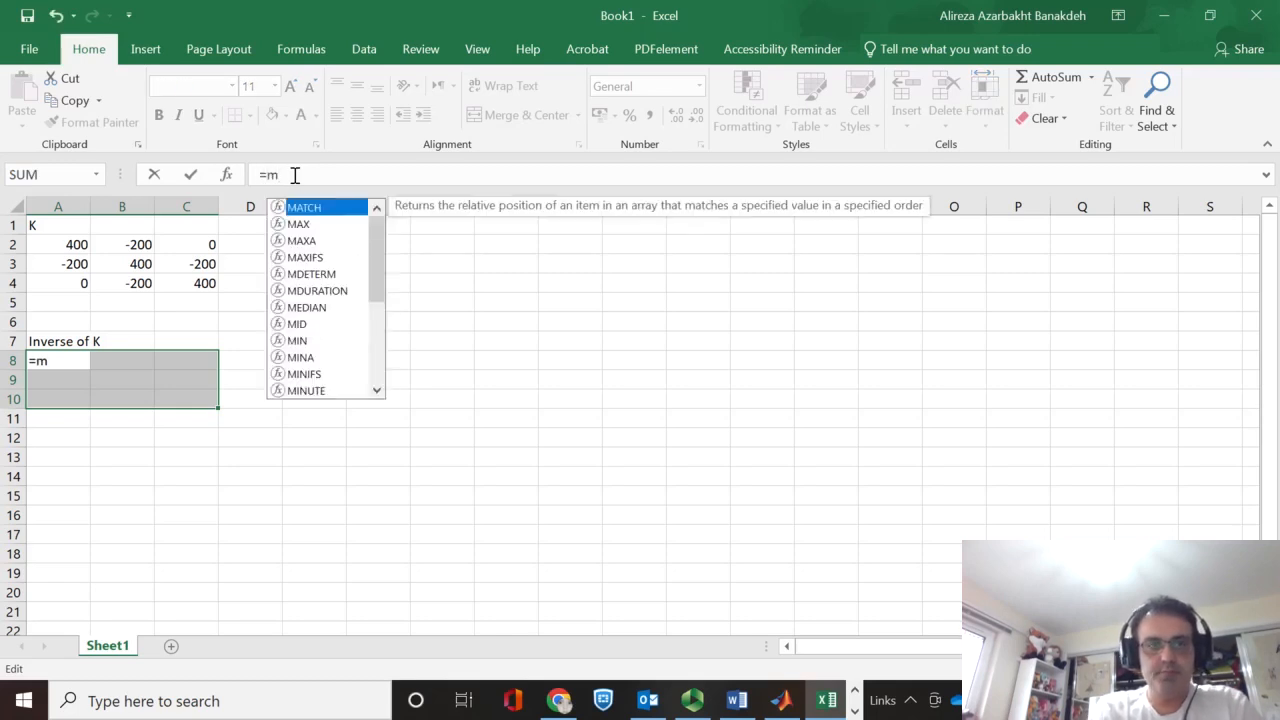
pyautogui.write('inverse(')
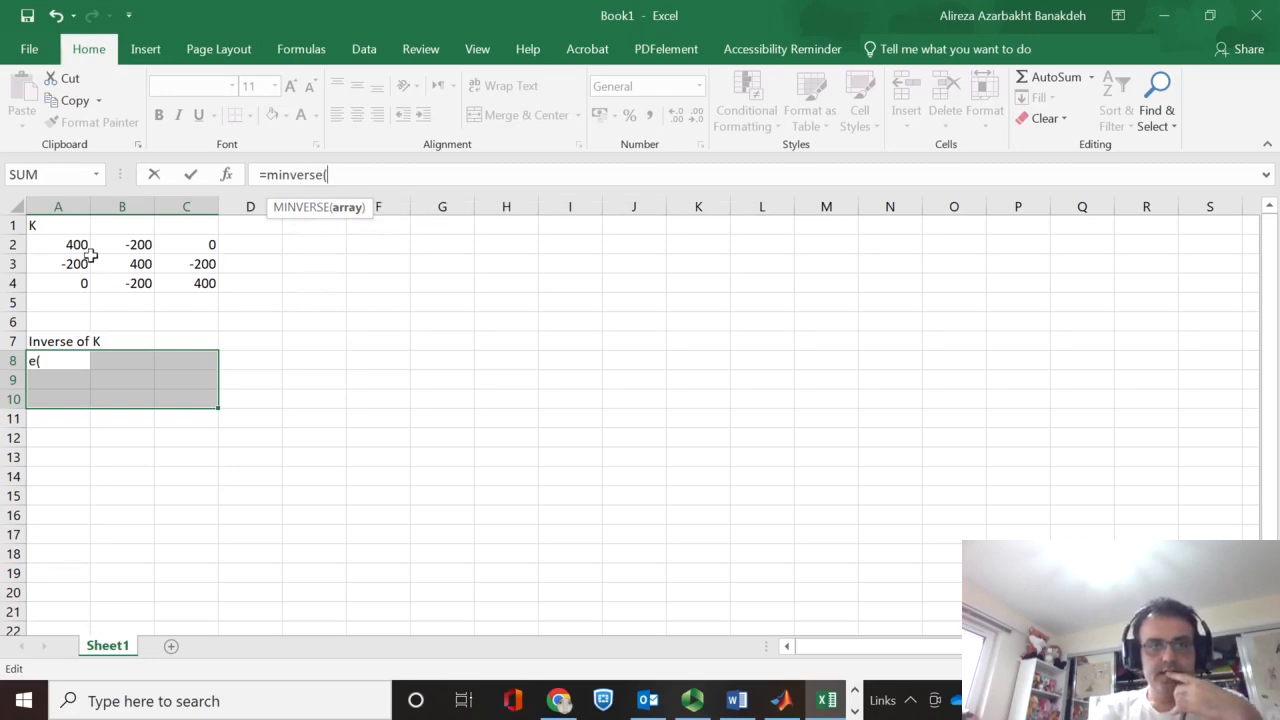
pyautogui.moveTo(65, 240); pyautogui.dragTo(188, 285)
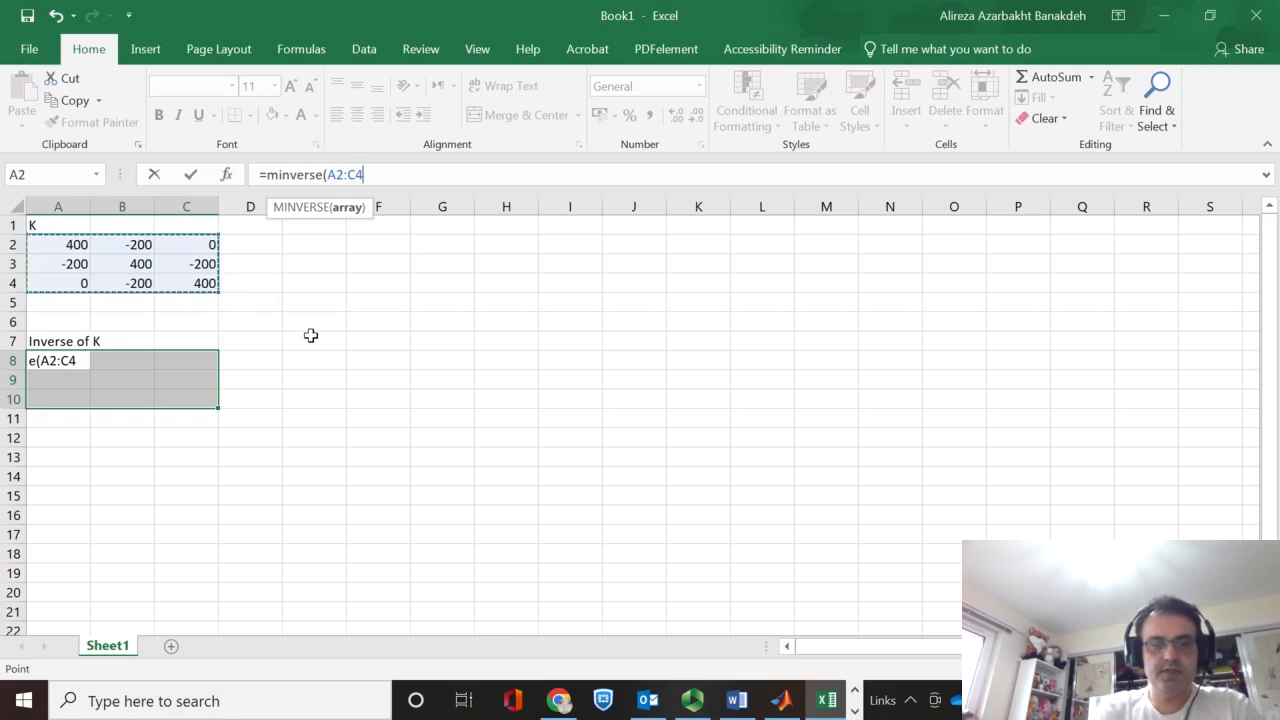
pyautogui.write(')')
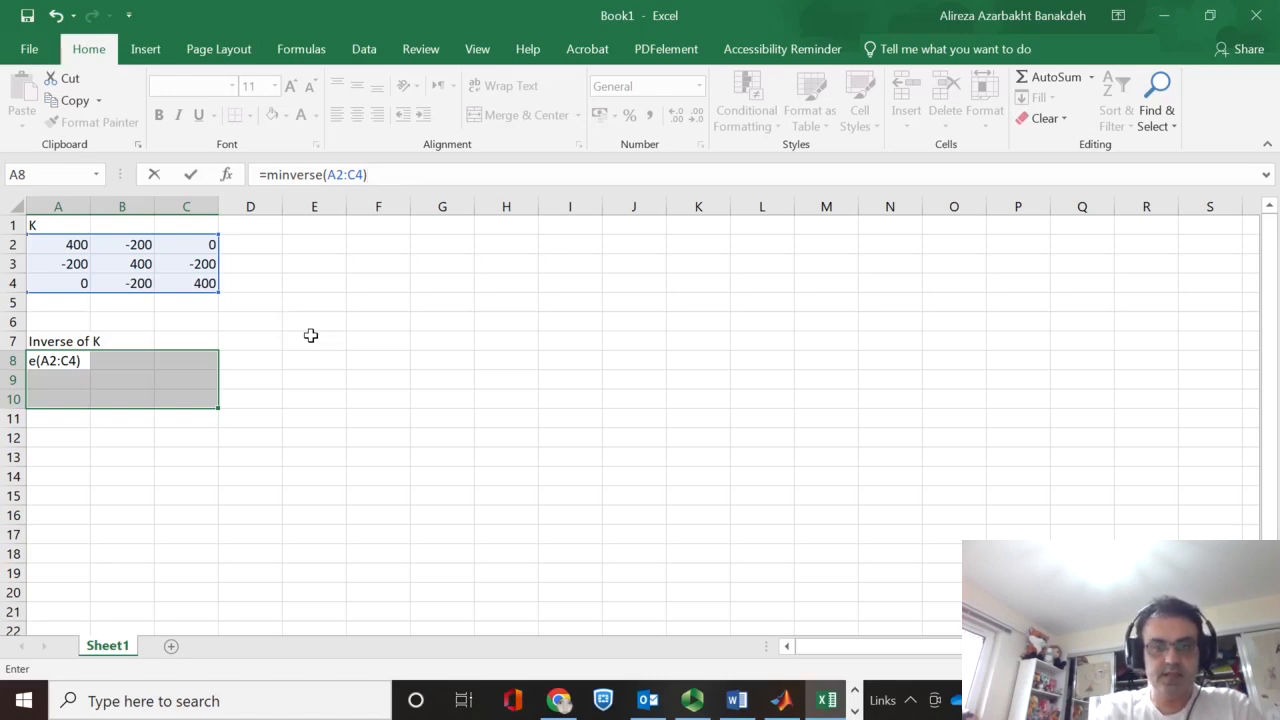
pyautogui.hotkey('ctrl', 'shift', 'Return')
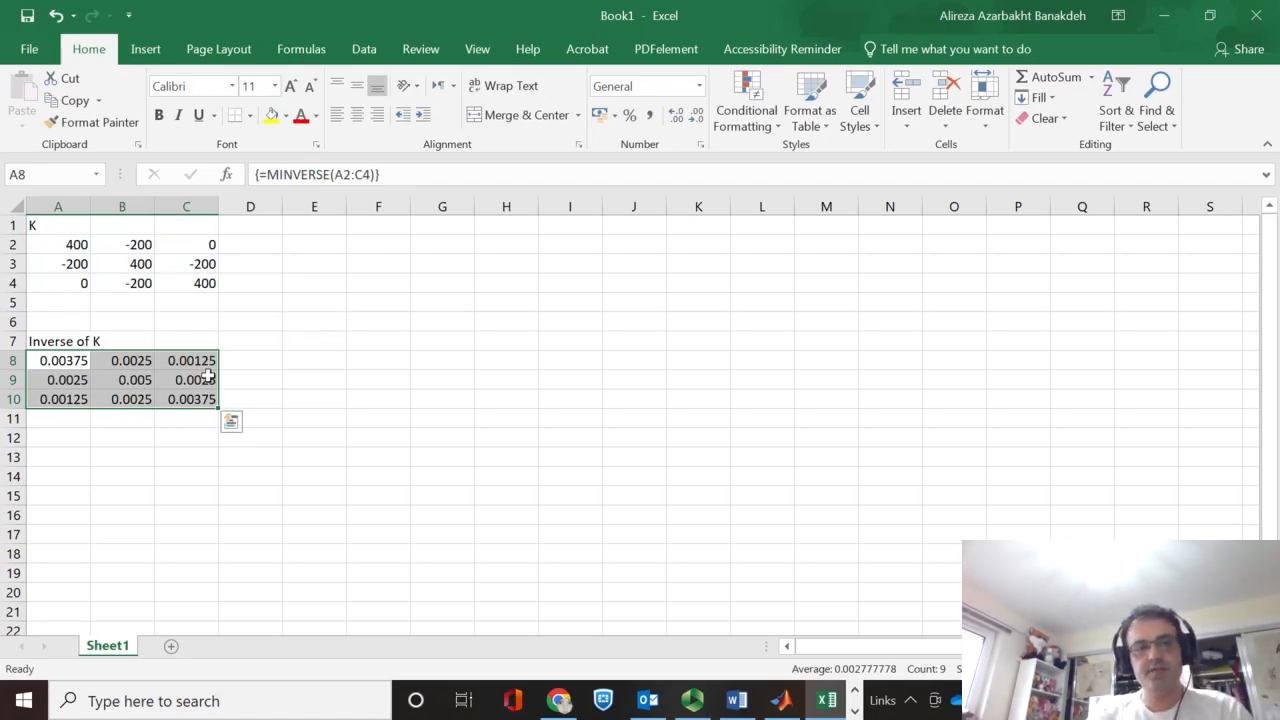
# Switch to MATLAB's inv(K) output and place a narrowed Excel window beside it to compare the two inverse matrices.
pyautogui.click(780, 699)
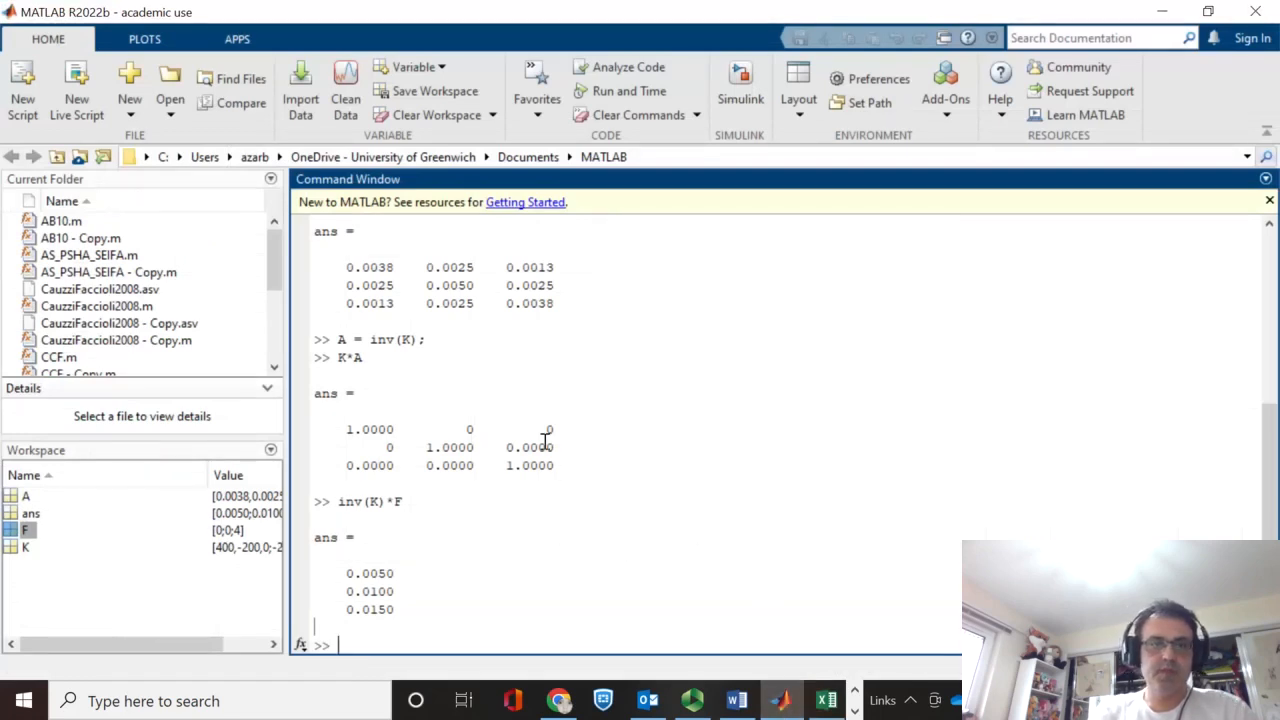
pyautogui.scroll(1, 440, 310)
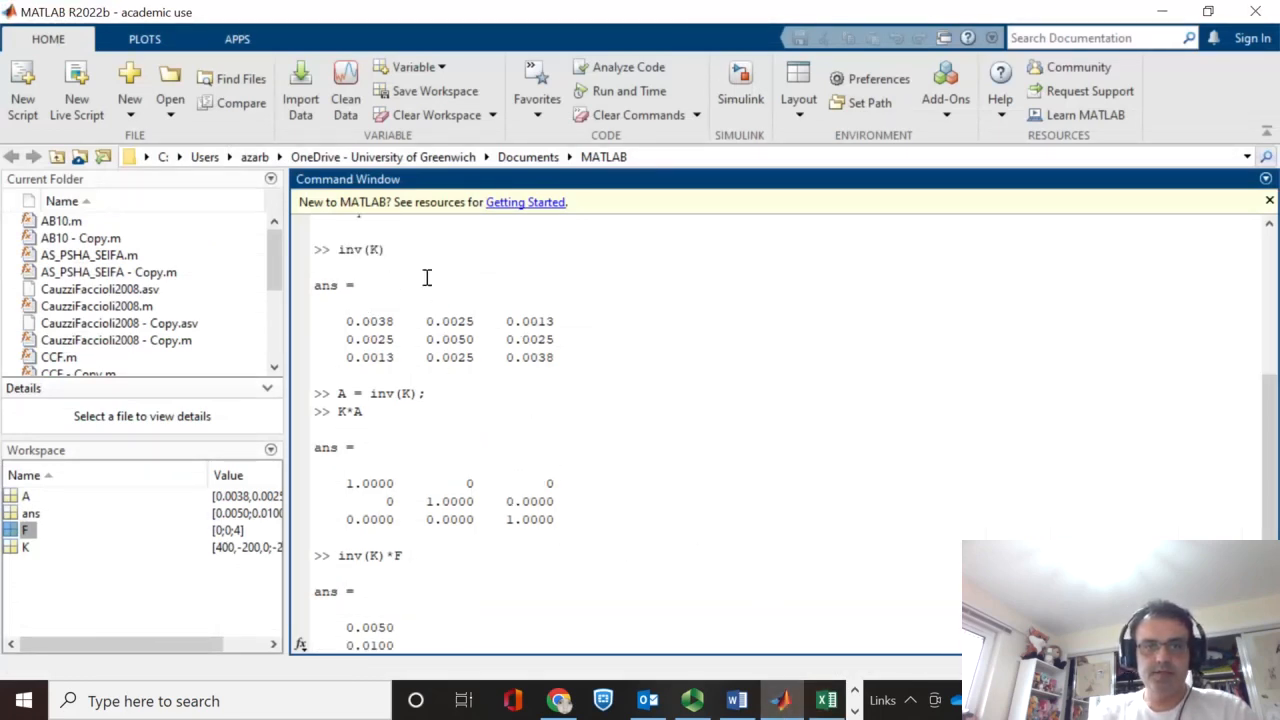
pyautogui.click(826, 701)
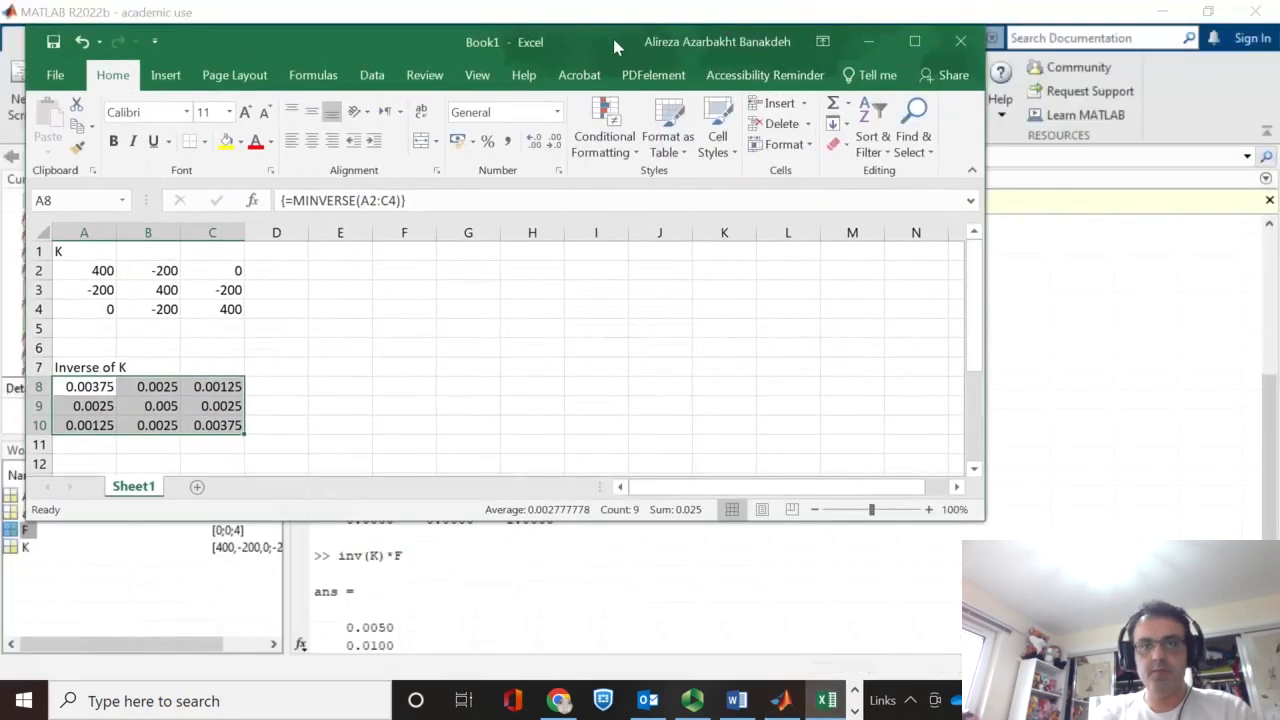
pyautogui.moveTo(985, 286); pyautogui.dragTo(456, 286)
pyautogui.moveTo(249, 42); pyautogui.dragTo(795, 12)
pyautogui.doubleClick(795, 12)
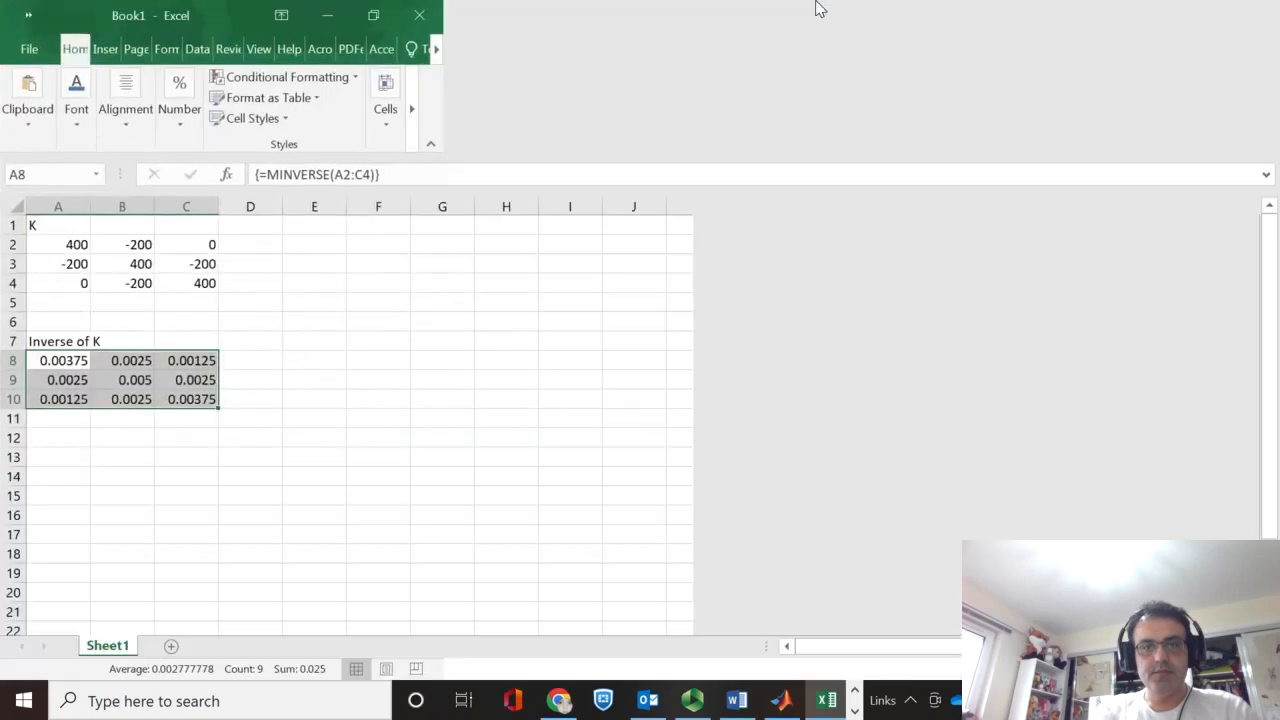
pyautogui.moveTo(466, 17); pyautogui.dragTo(831, 28)
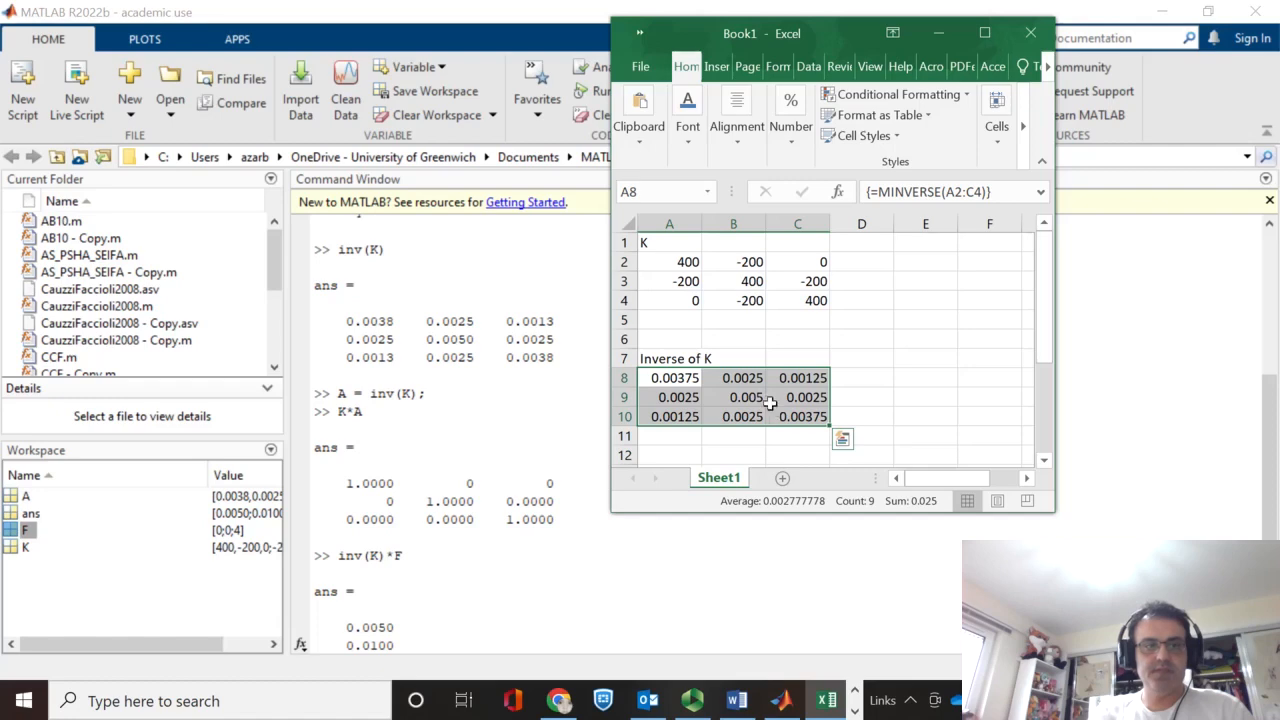
pyautogui.click(692, 700)
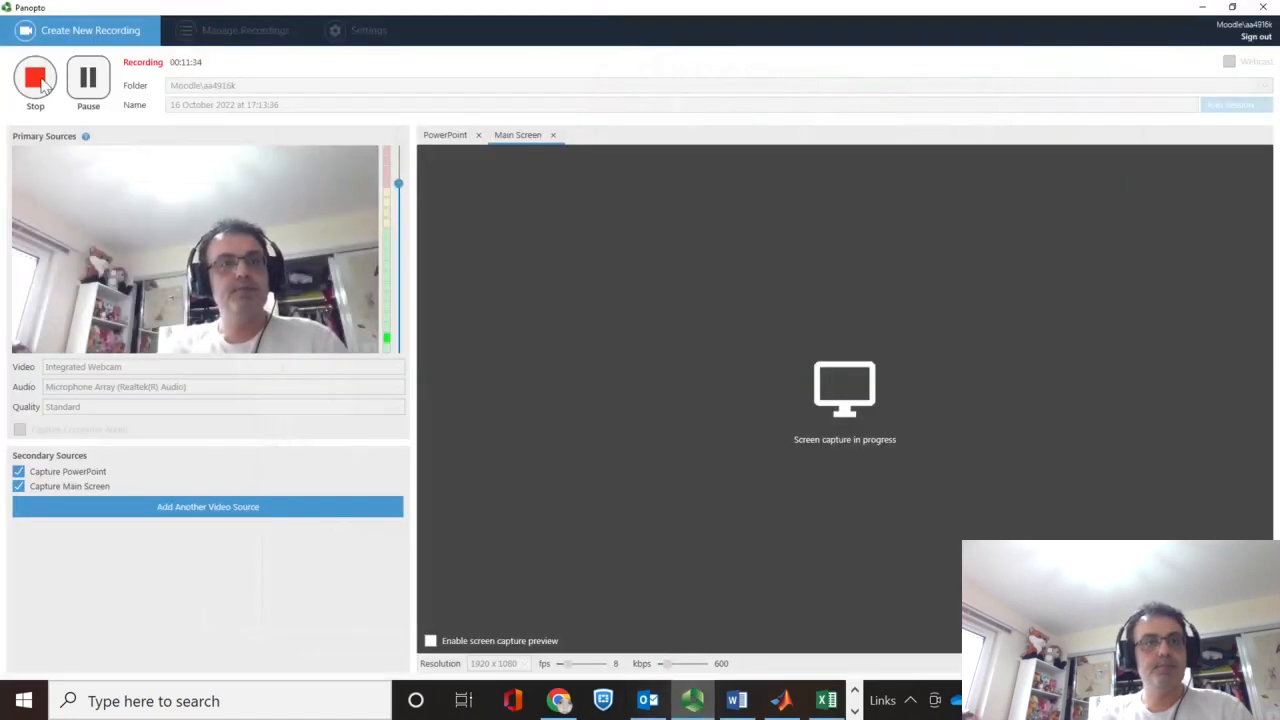